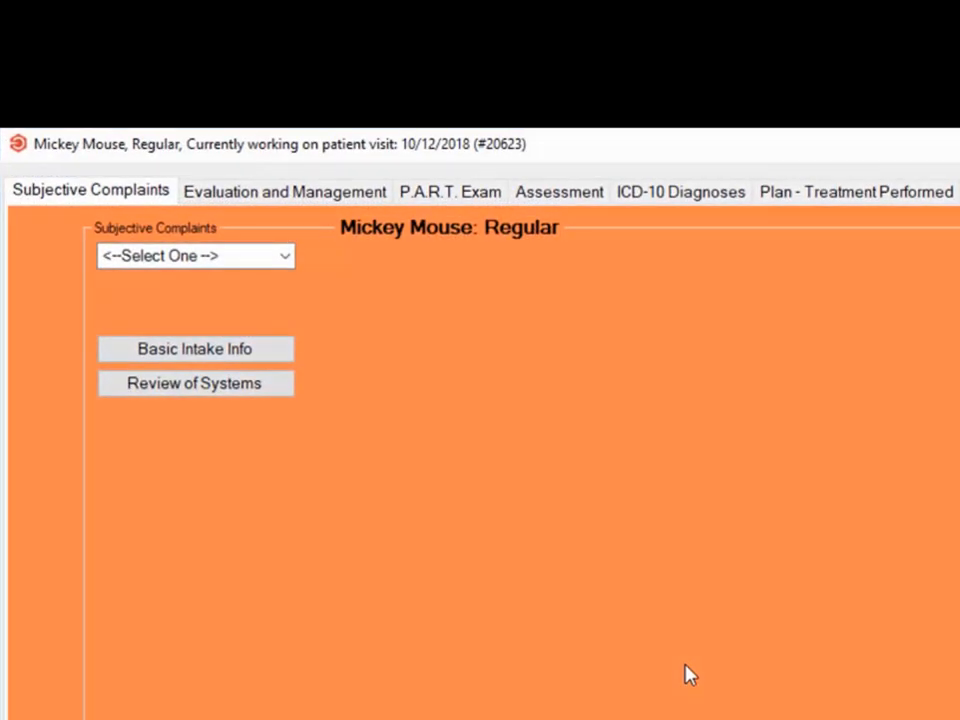
# - Choose Neck Pain as the subjective complaint, with the whole site, intensity 6 and 85% of awake time
pyautogui.click(261, 264)
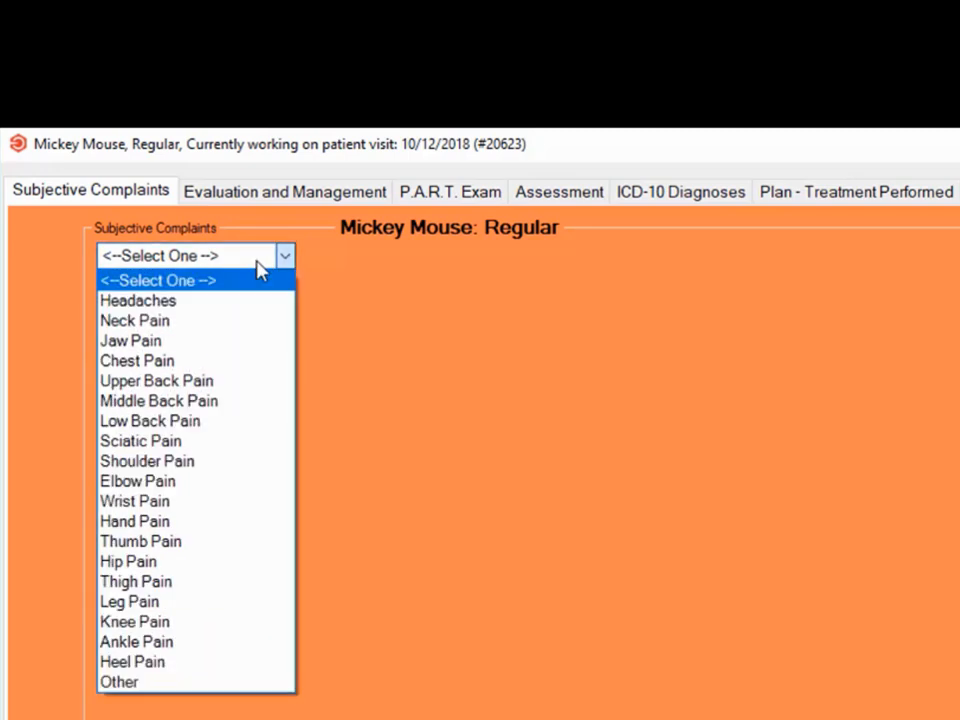
pyautogui.click(170, 318)
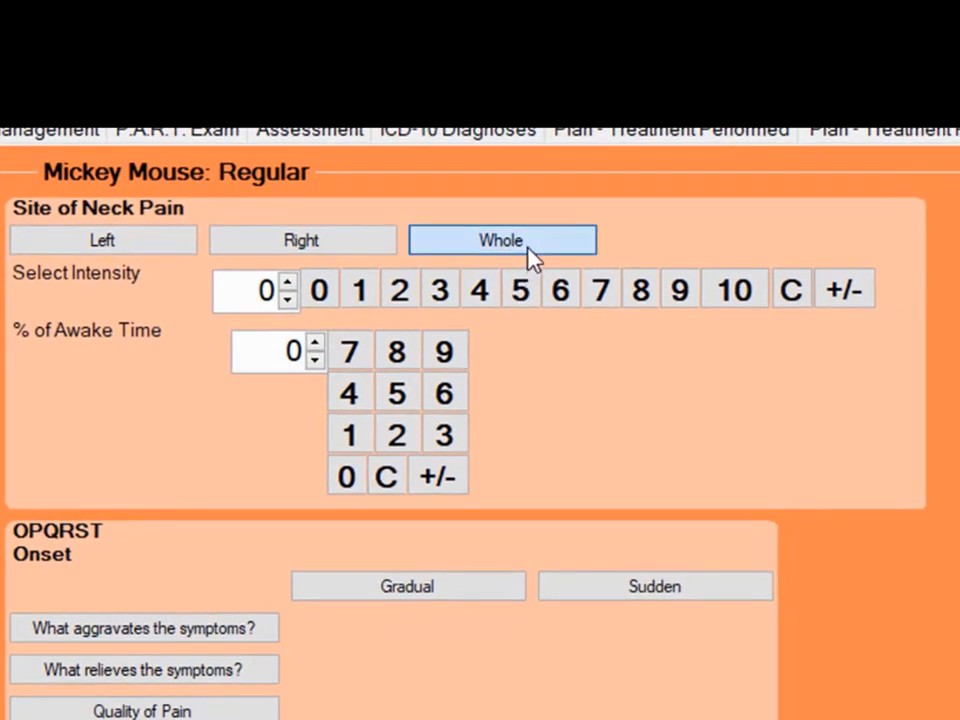
pyautogui.click(742, 292)
pyautogui.click(560, 292)
pyautogui.click(396, 351)
pyautogui.click(396, 393)
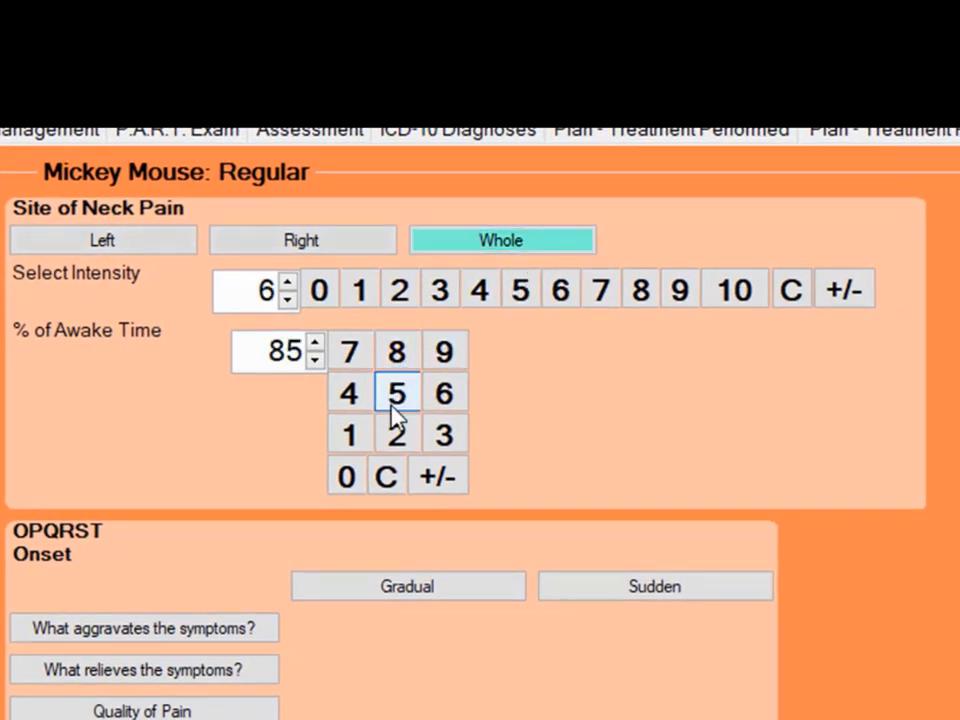
# - Set the neck pain's onset to gradual by chosen date, using Friday, October 12, 2018
pyautogui.click(392, 585)
pyautogui.click(420, 630)
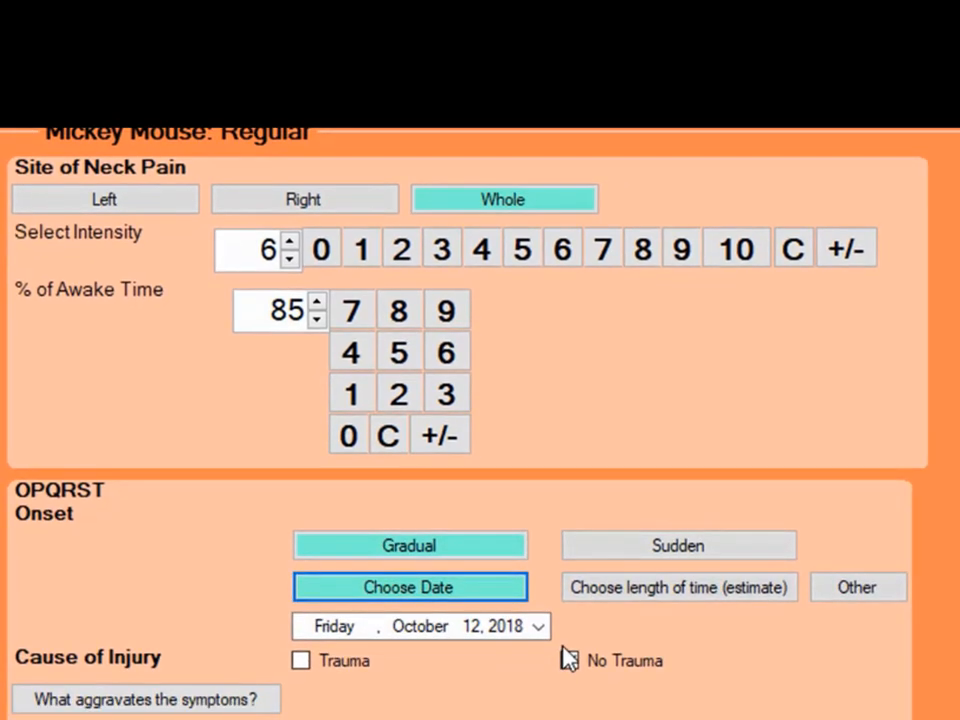
pyautogui.click(568, 658)
pyautogui.click(539, 627)
pyautogui.click(539, 627)
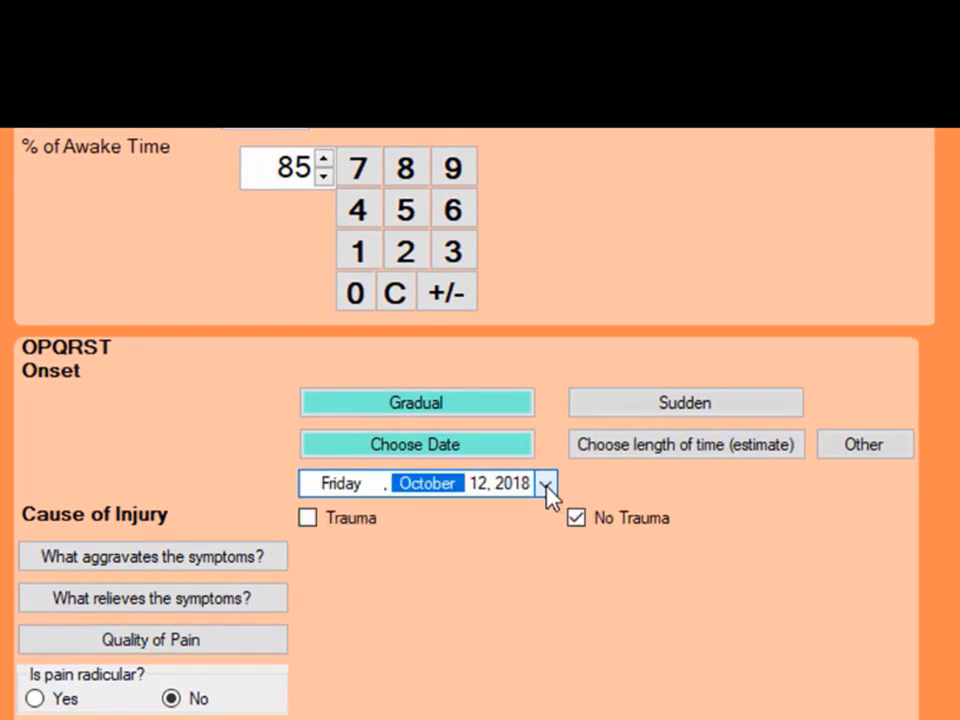
# - Record Bending Neck Forward and Turning Head to Left as aggravating the neck pain, and Resting and Heat as relieving it
pyautogui.click(145, 562)
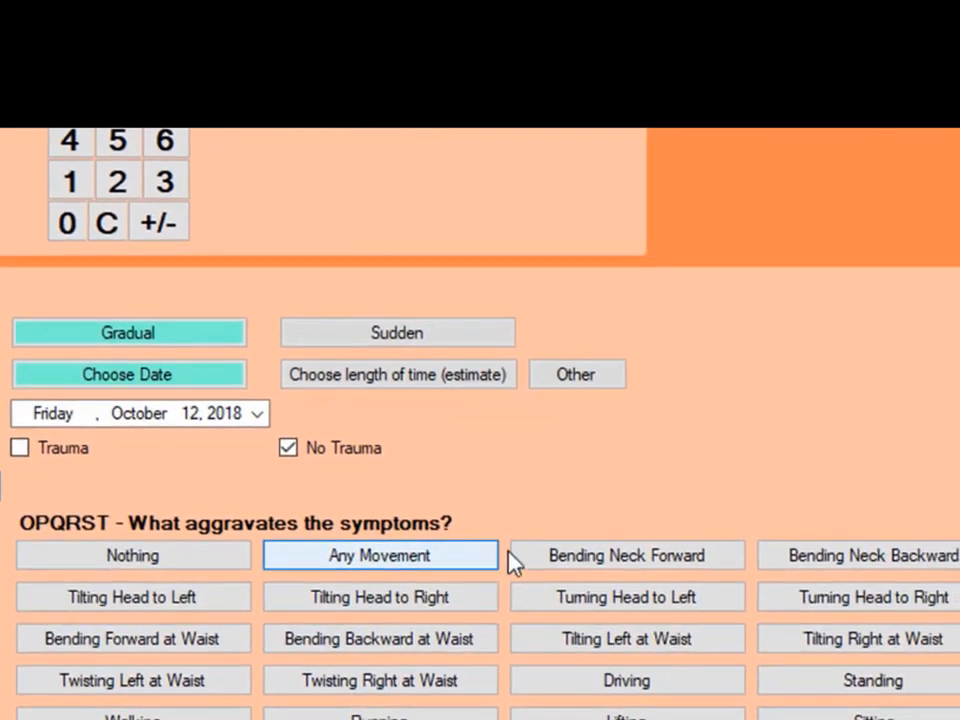
pyautogui.click(863, 635)
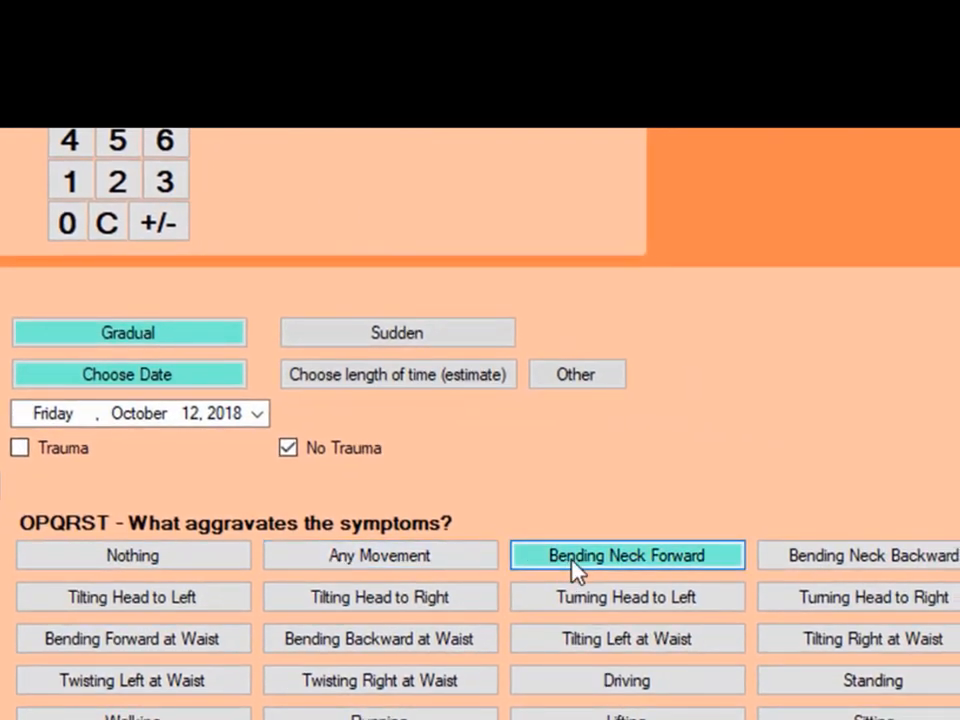
pyautogui.click(668, 599)
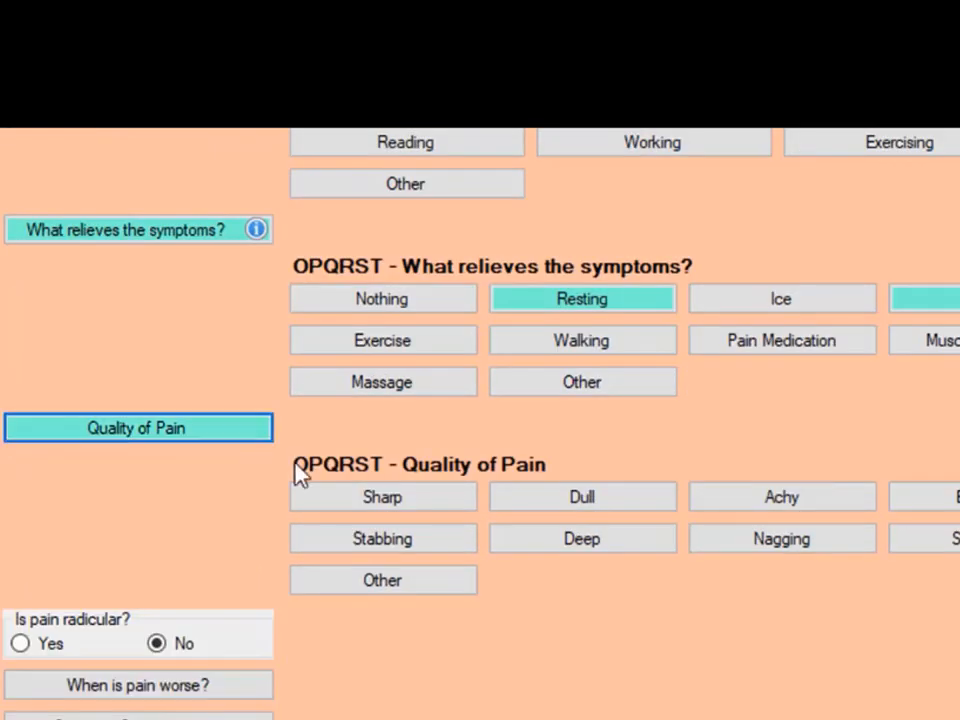
# - Describe the neck pain's quality as Dull and Achy, and mark it as worse in the Morning and Evening
pyautogui.click(574, 510)
pyautogui.click(508, 525)
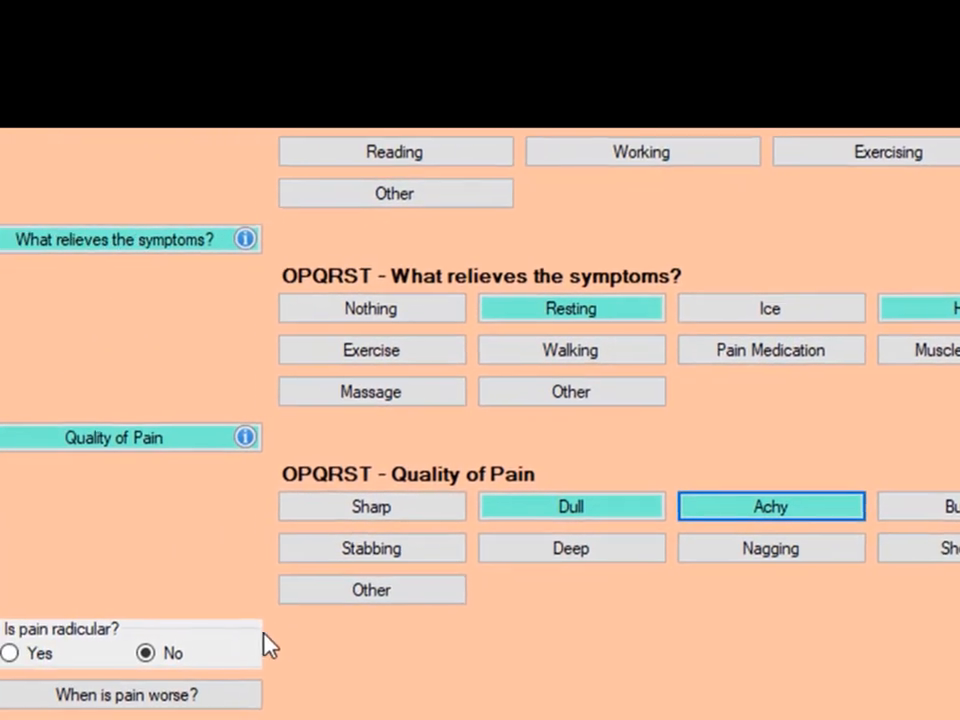
pyautogui.click(236, 692)
pyautogui.scroll(-3, 700, 697)
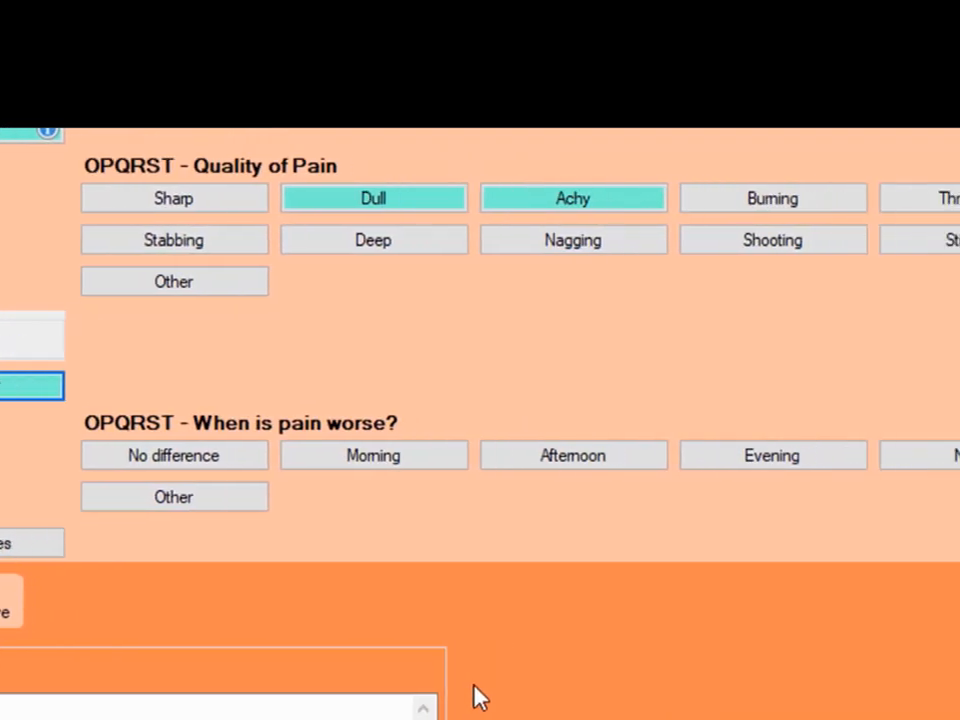
pyautogui.click(620, 458)
pyautogui.click(680, 460)
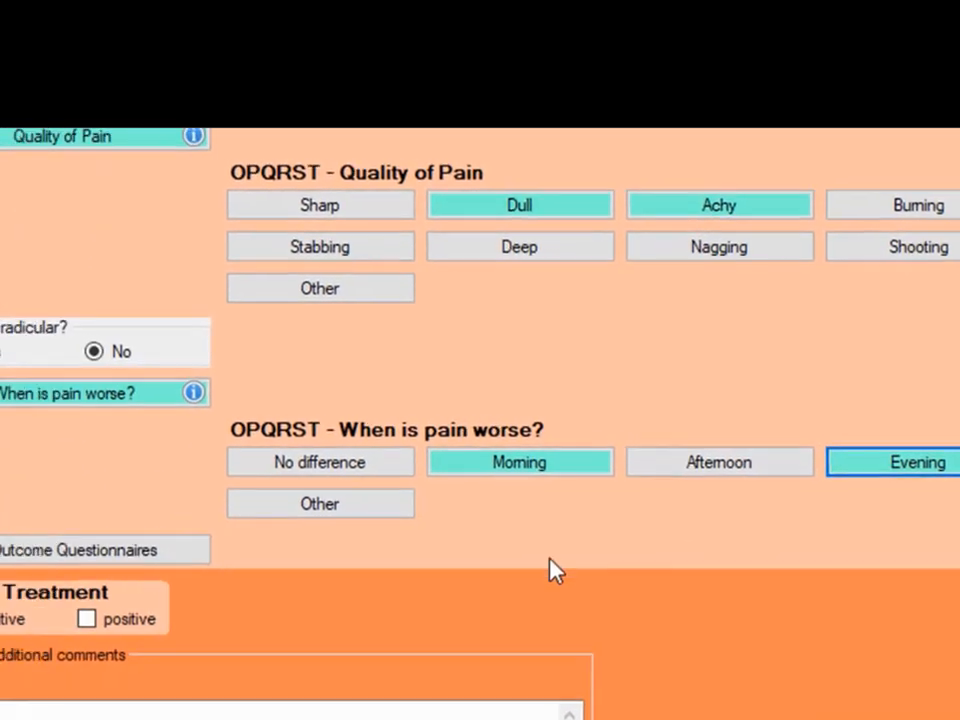
# - Add an outcome questionnaire for the neck pain with a Bournemouth Neck Questionnaire score of 52
pyautogui.click(188, 566)
pyautogui.scroll(-3, 785, 637)
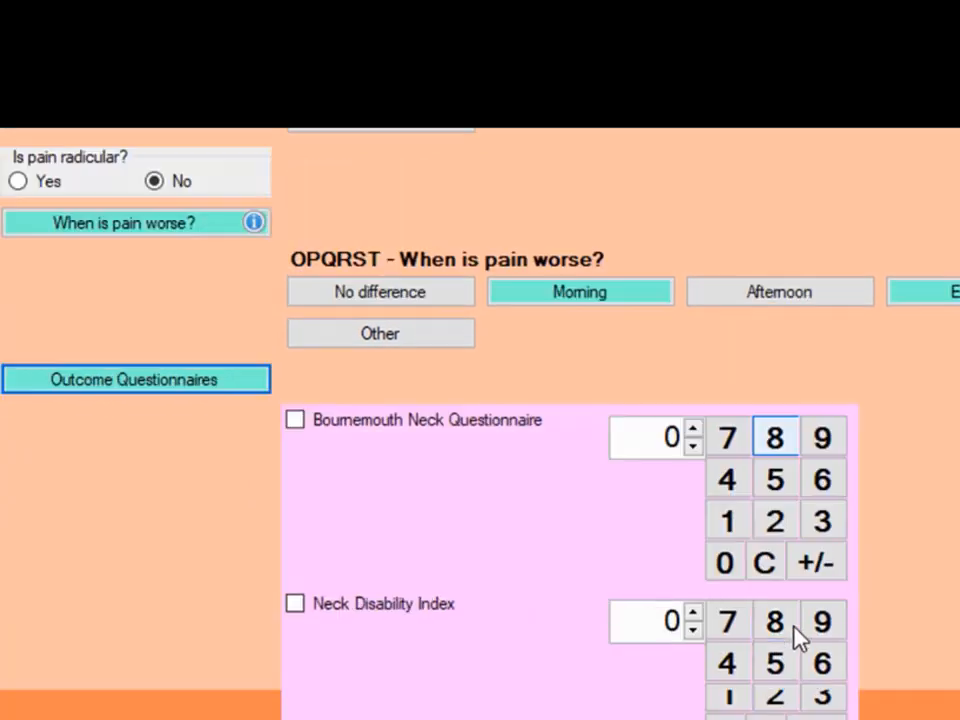
pyautogui.click(771, 484)
pyautogui.click(775, 522)
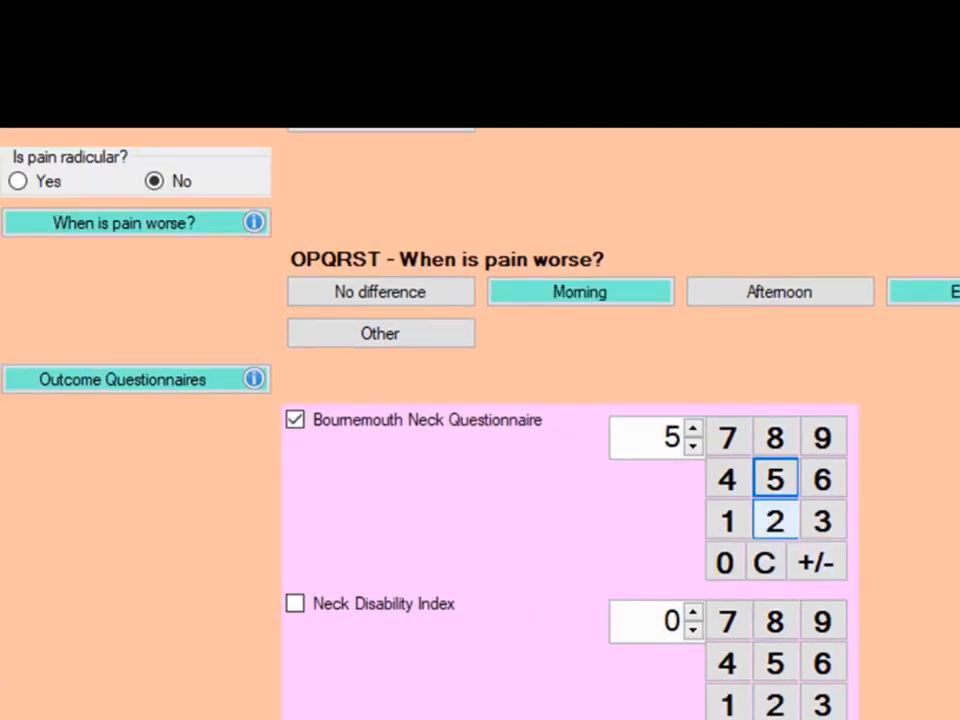
# - Mark prior treatment for the neck pain as positive with Massage, and save the symptom to proceed to another complaint
pyautogui.scroll(-6, 775, 525)
pyautogui.scroll(-5, 578, 643)
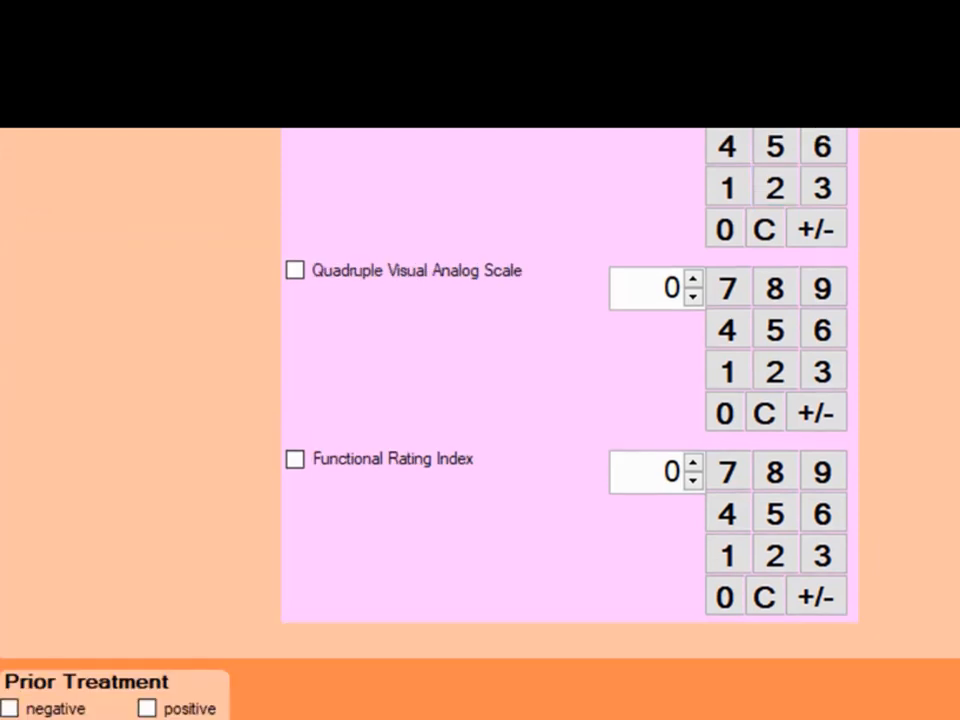
pyautogui.click(175, 622)
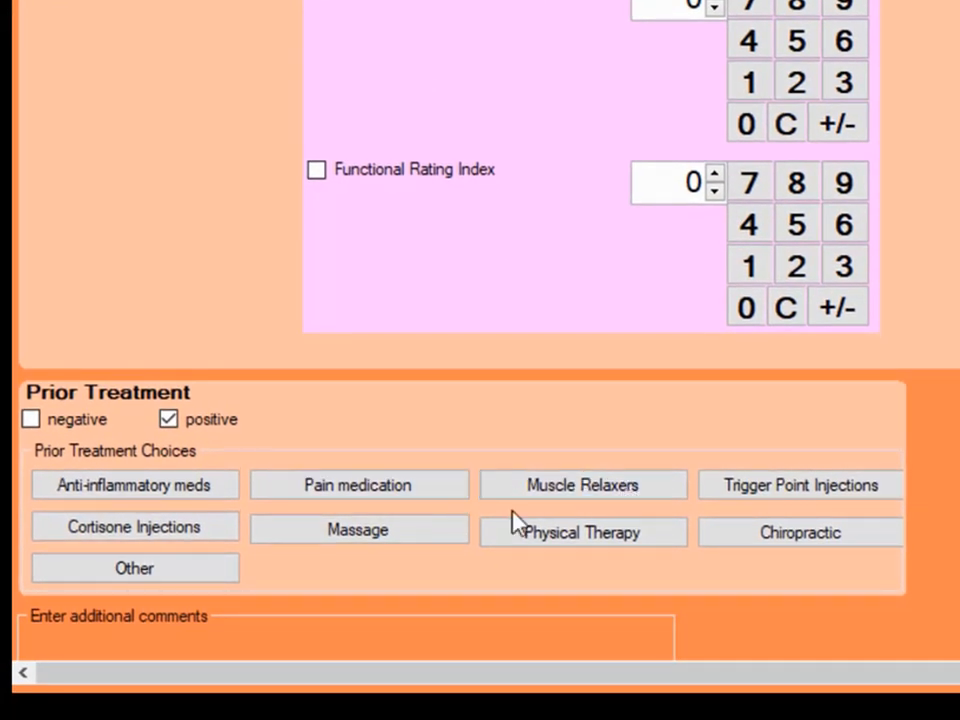
pyautogui.click(455, 538)
pyautogui.scroll(-3, 690, 580)
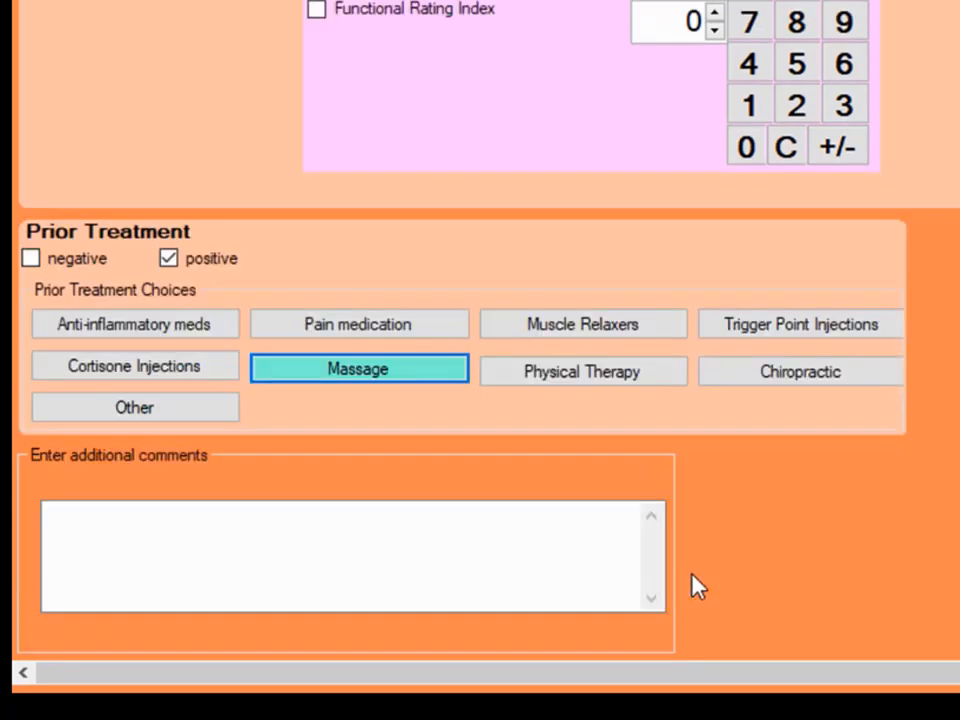
pyautogui.click(382, 532)
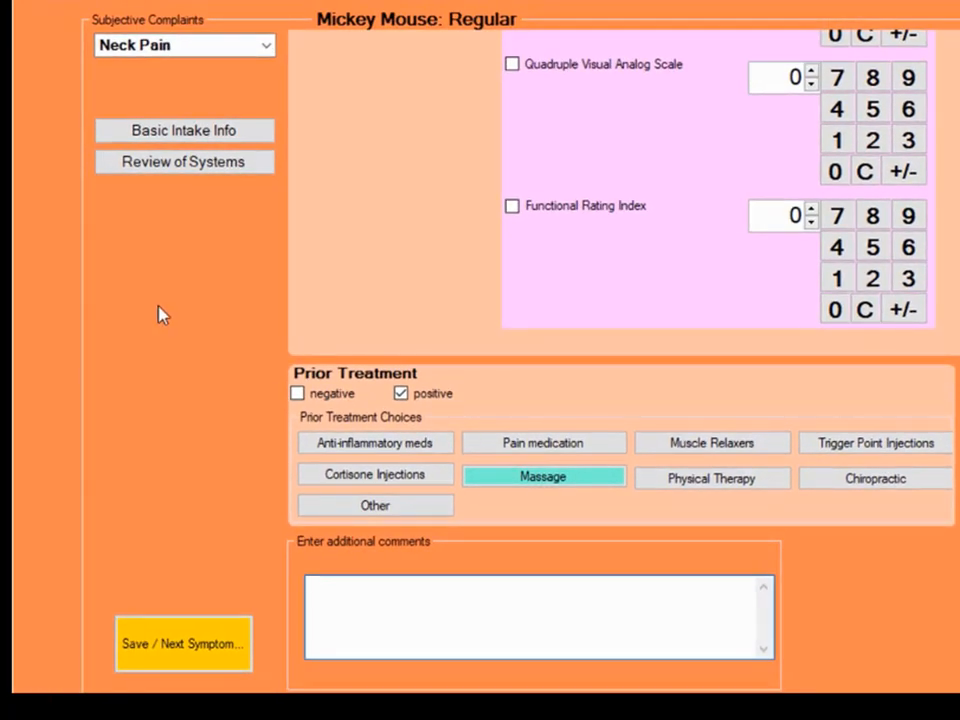
pyautogui.click(199, 655)
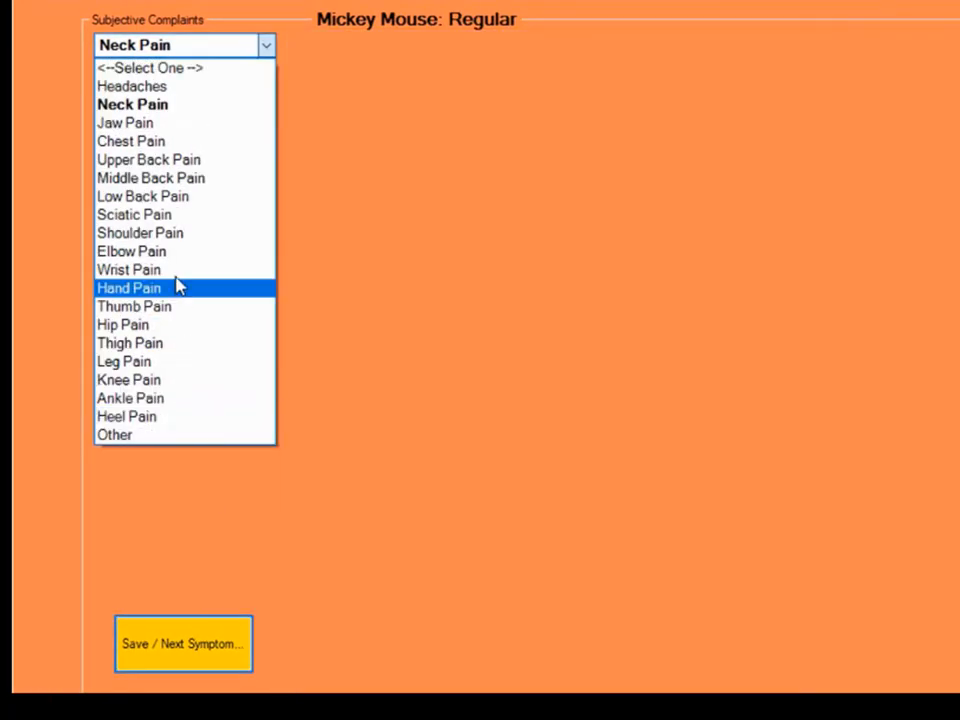
# - Choose Low Back Pain as the complaint, with the right site, intensity 5 and 50% of awake time
pyautogui.click(162, 199)
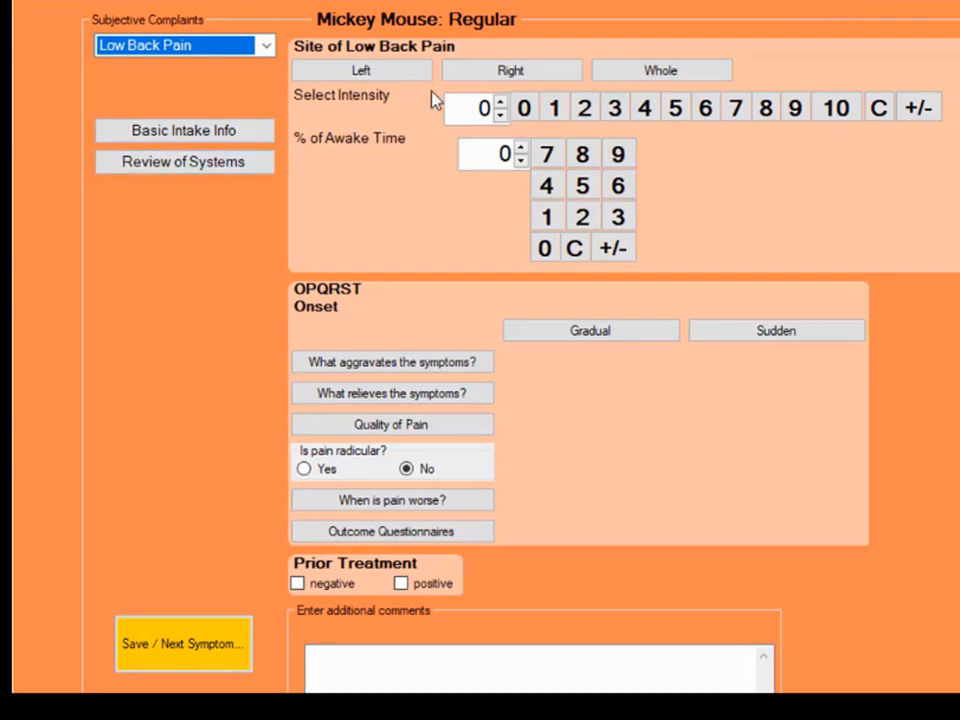
pyautogui.click(530, 79)
pyautogui.click(672, 110)
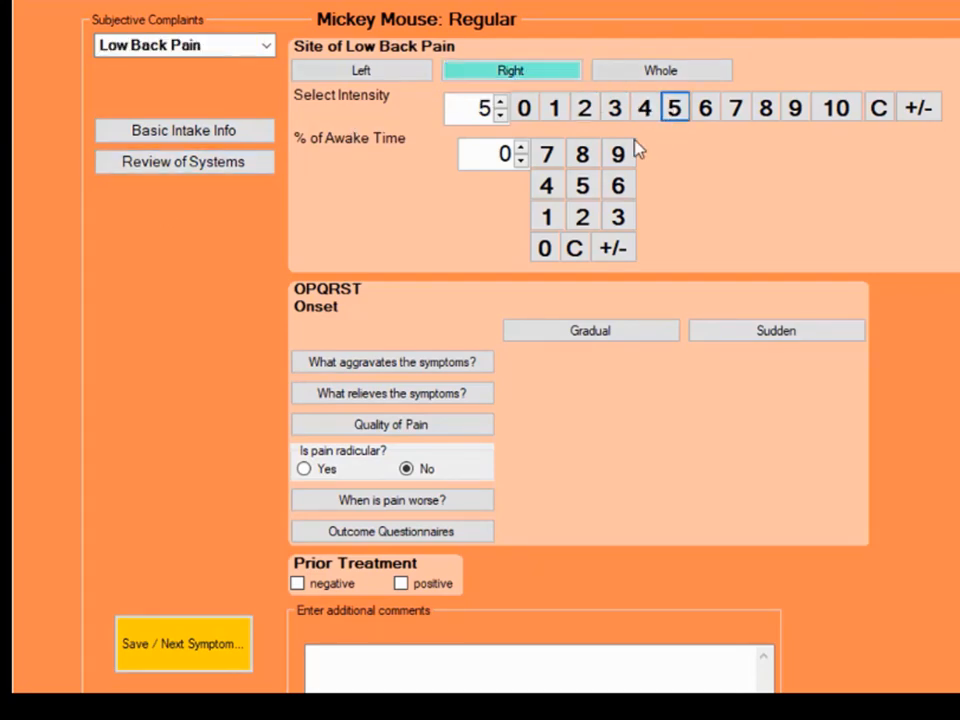
pyautogui.click(582, 185)
pyautogui.click(544, 247)
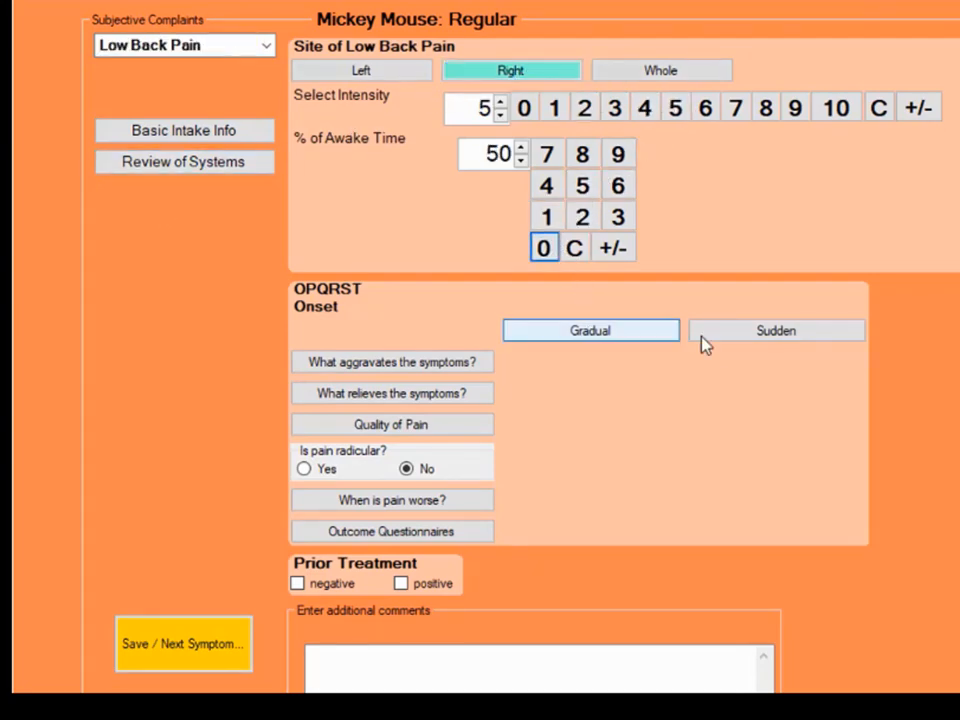
# - Set the low back pain's onset to sudden with an estimated length of time of 3 weeks
pyautogui.click(708, 332)
pyautogui.click(737, 362)
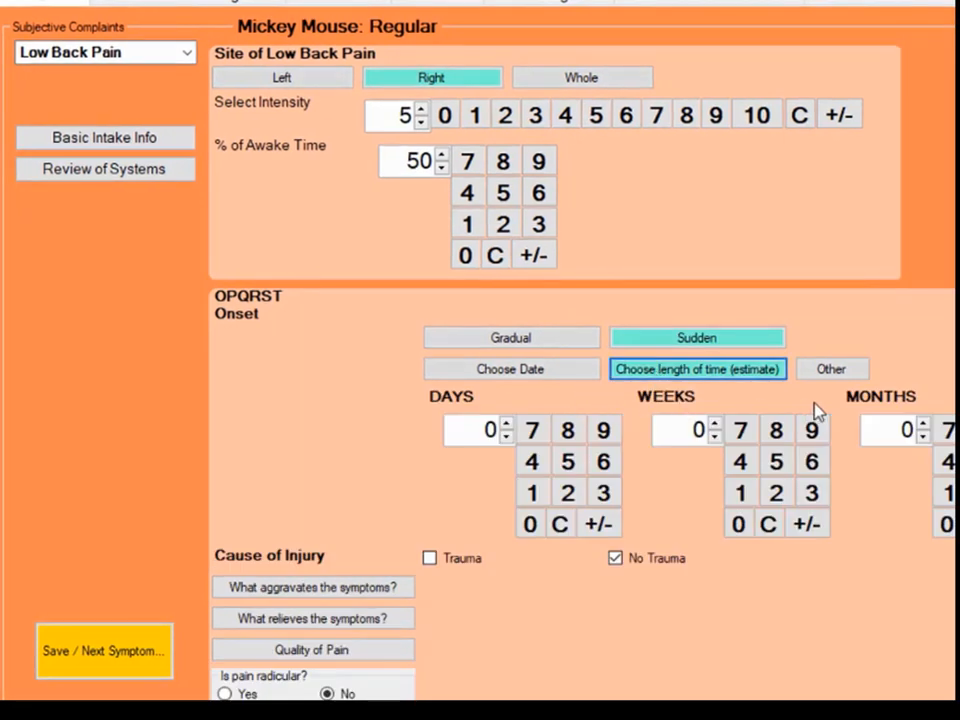
pyautogui.click(811, 493)
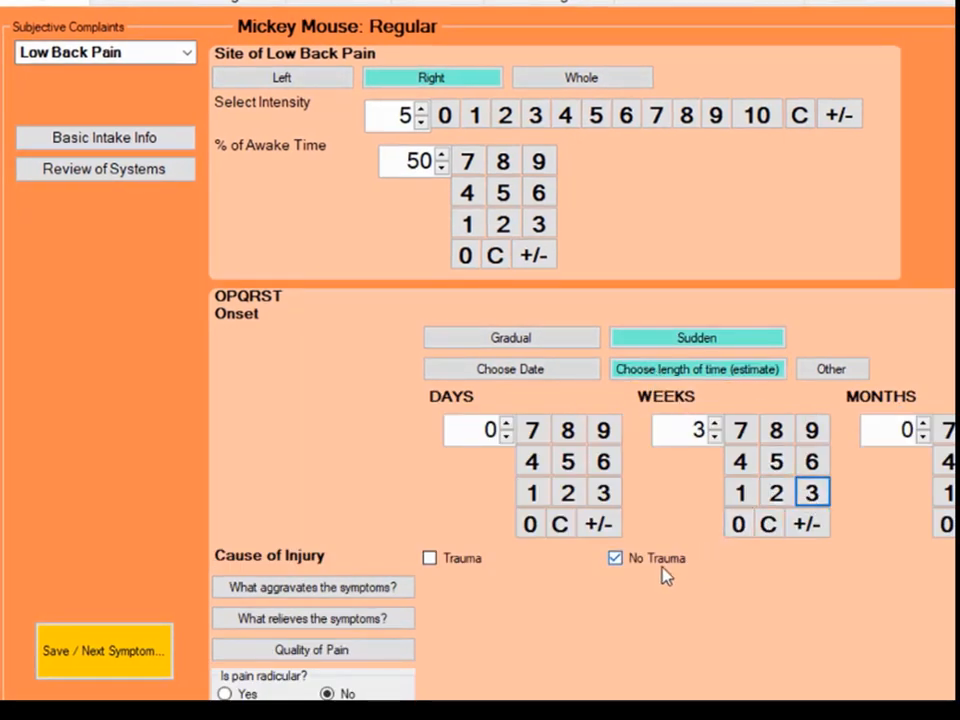
# - Mark the cause of injury as Trauma and describe it as "after mowing the lawn"
pyautogui.click(462, 559)
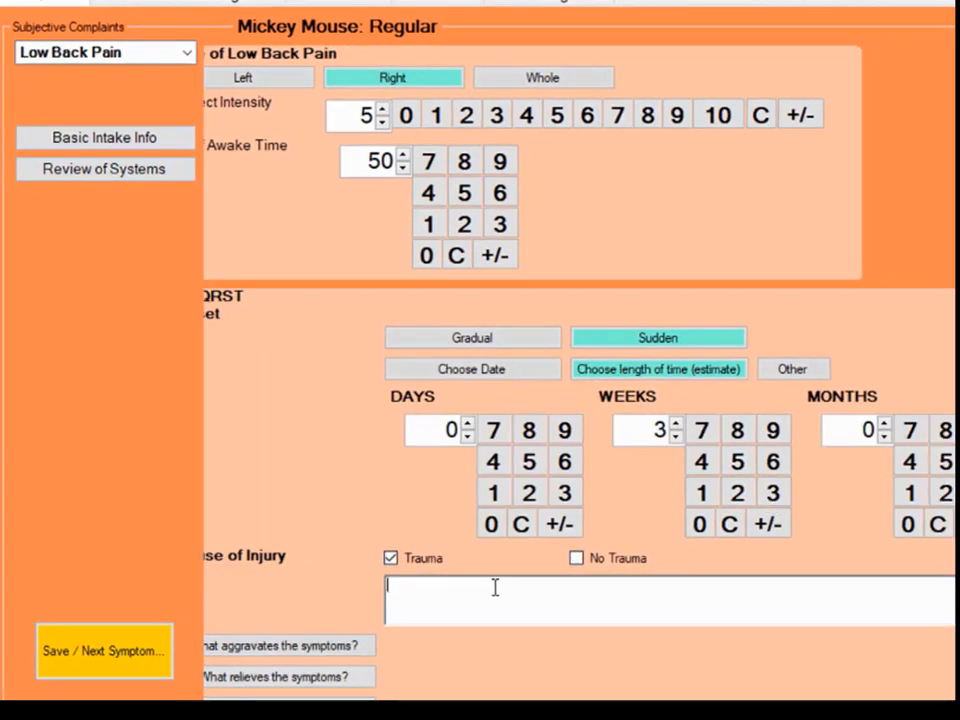
pyautogui.write('after ')
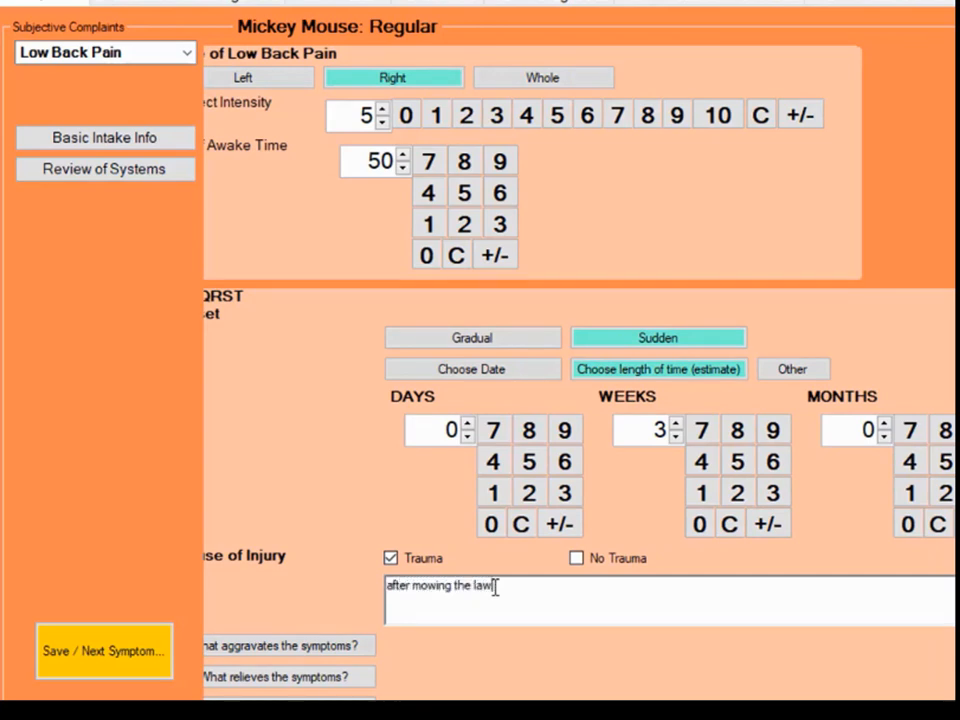
pyautogui.write('mowing the lawn')
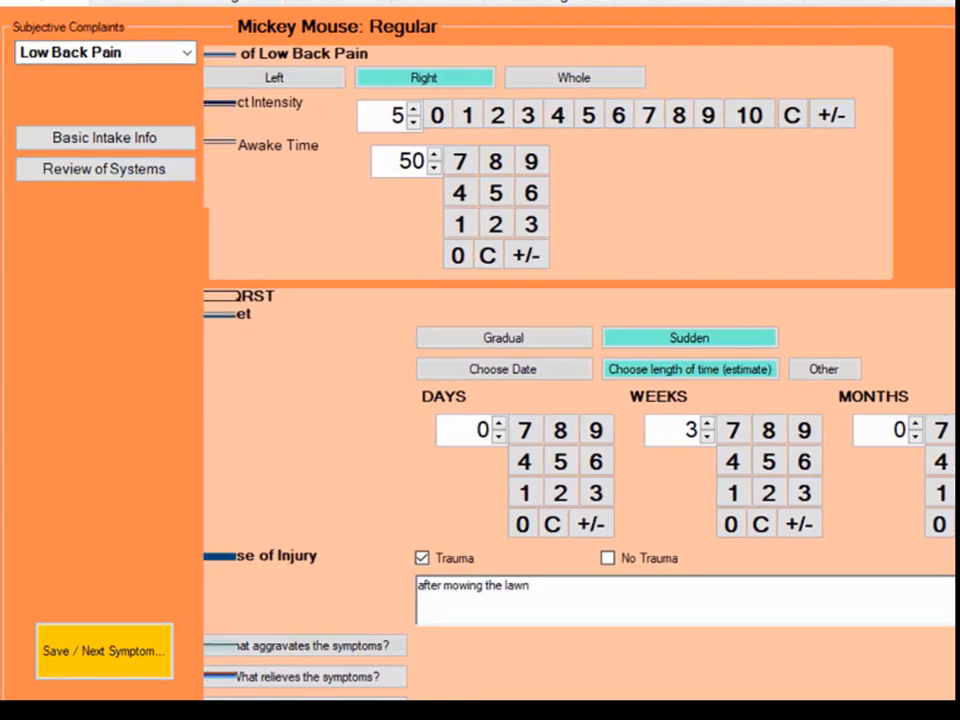
# - Record Bending Backward at Waist, Tilting Left at Waist, Driving, Lifting and Sitting as aggravating the low back pain
pyautogui.click(364, 650)
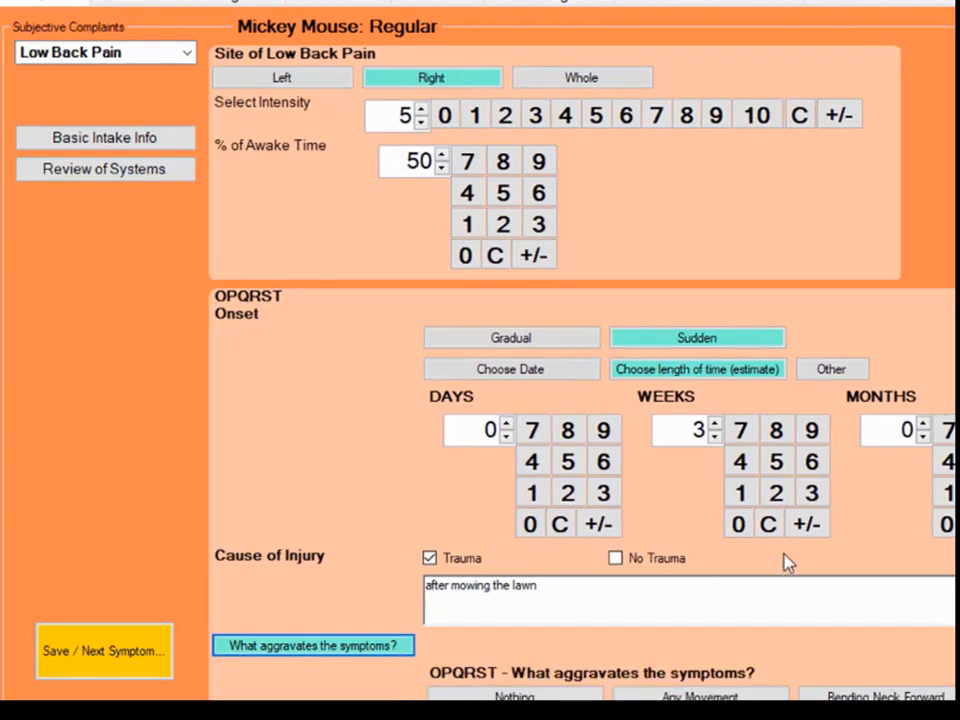
pyautogui.scroll(-3, 658, 433)
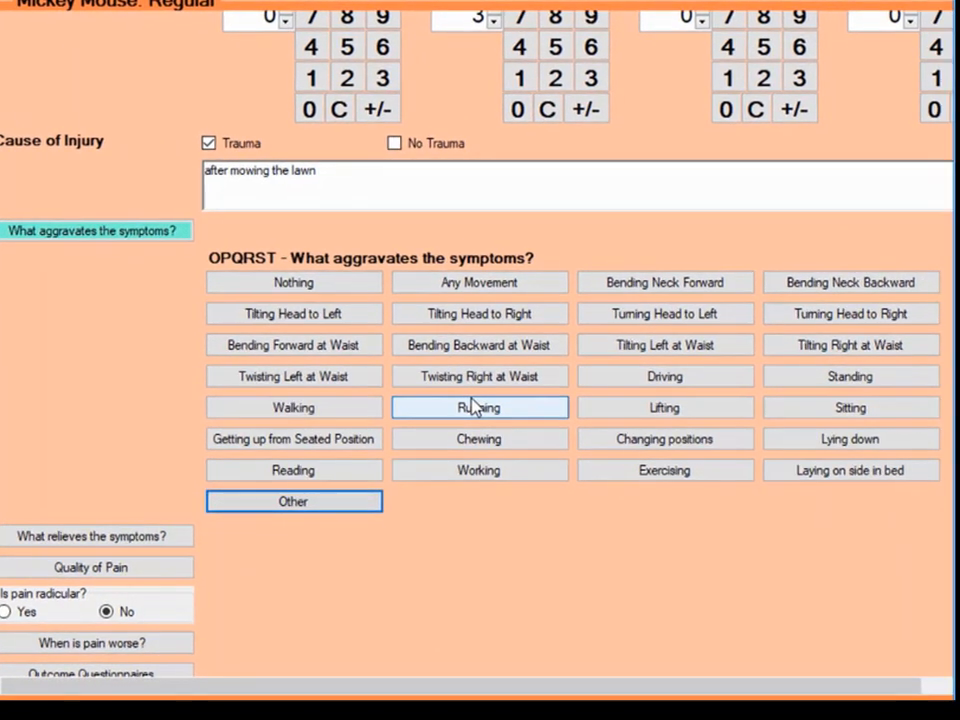
pyautogui.click(498, 346)
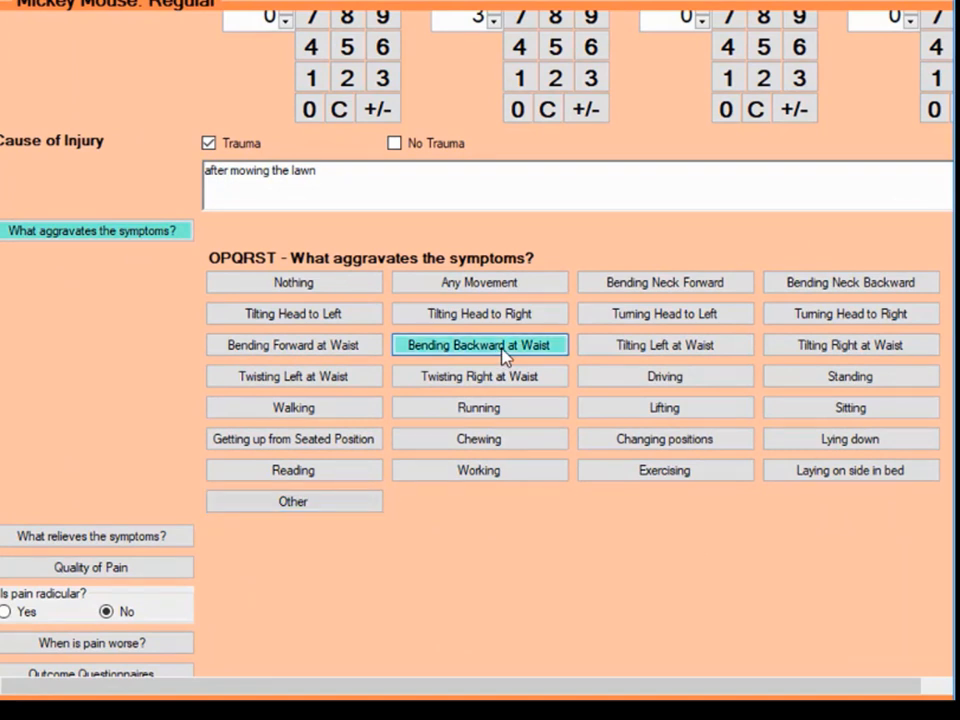
pyautogui.click(650, 347)
pyautogui.click(656, 386)
pyautogui.click(656, 406)
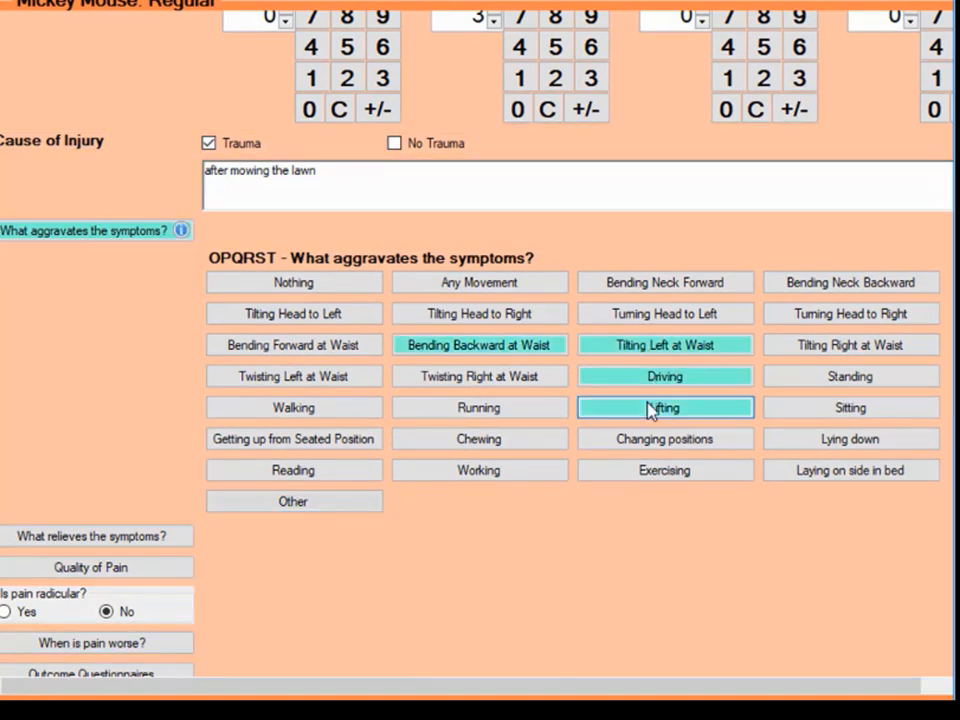
pyautogui.click(782, 410)
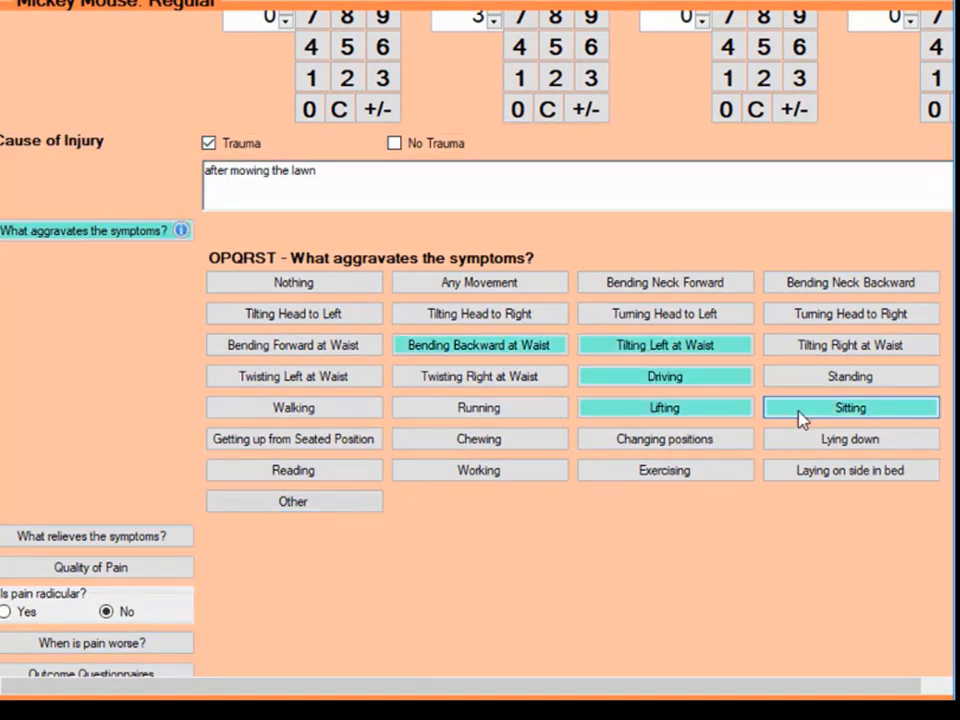
# - Record Resting, Heat and Walking as relieving the low back pain
pyautogui.click(150, 537)
pyautogui.scroll(-2, 545, 597)
pyautogui.click(470, 461)
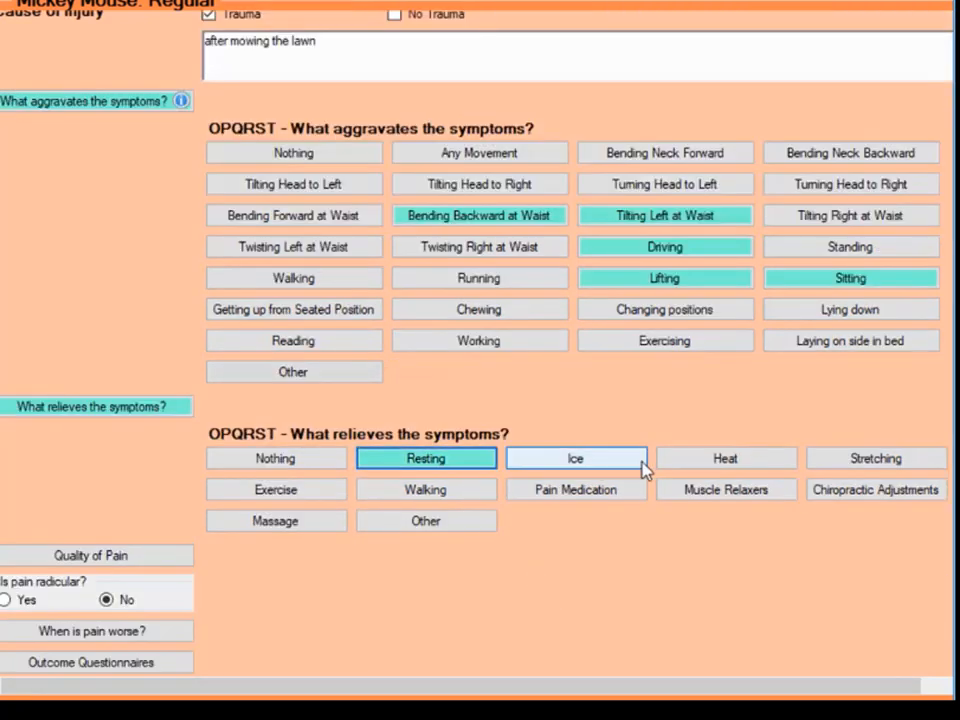
pyautogui.click(712, 461)
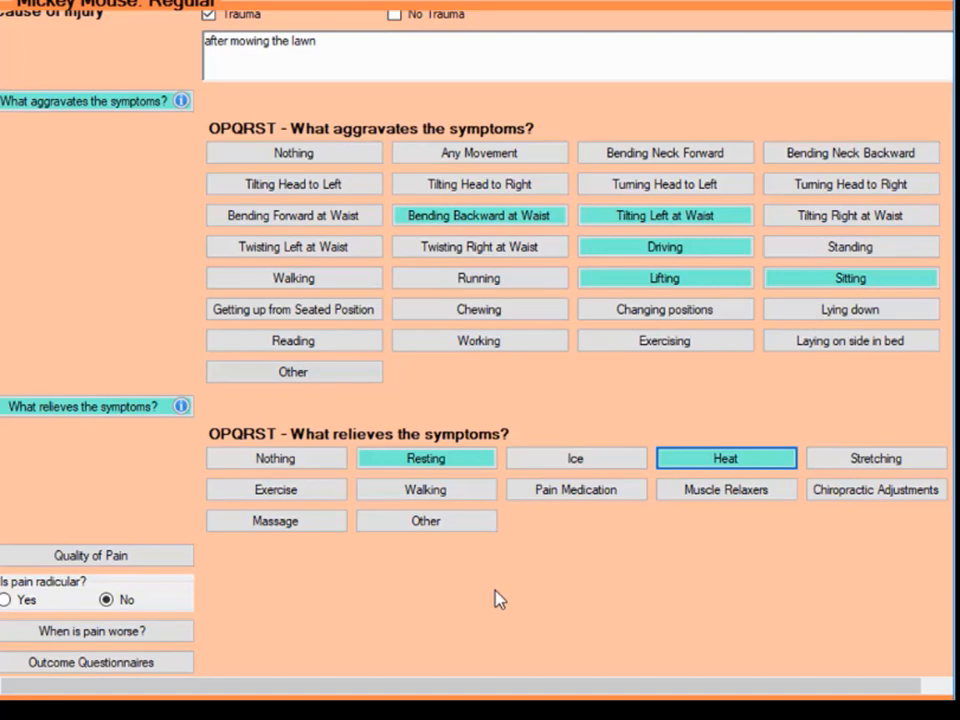
pyautogui.click(463, 492)
# - Describe the quality of the low back pain as Dull and Achy
pyautogui.click(188, 558)
pyautogui.scroll(-4, 435, 543)
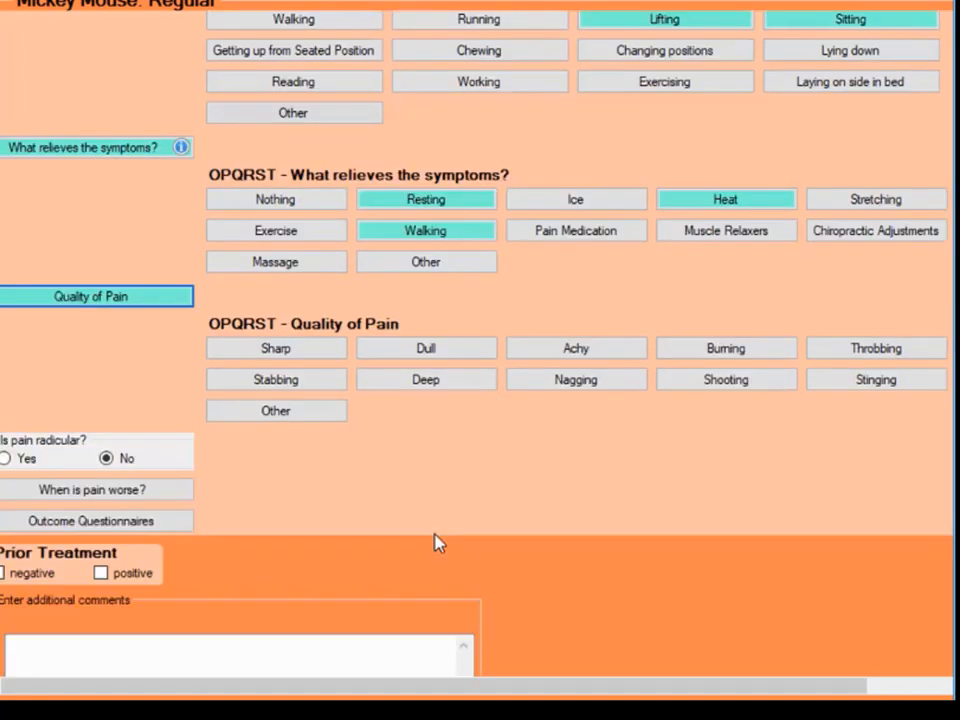
pyautogui.click(474, 357)
pyautogui.click(561, 349)
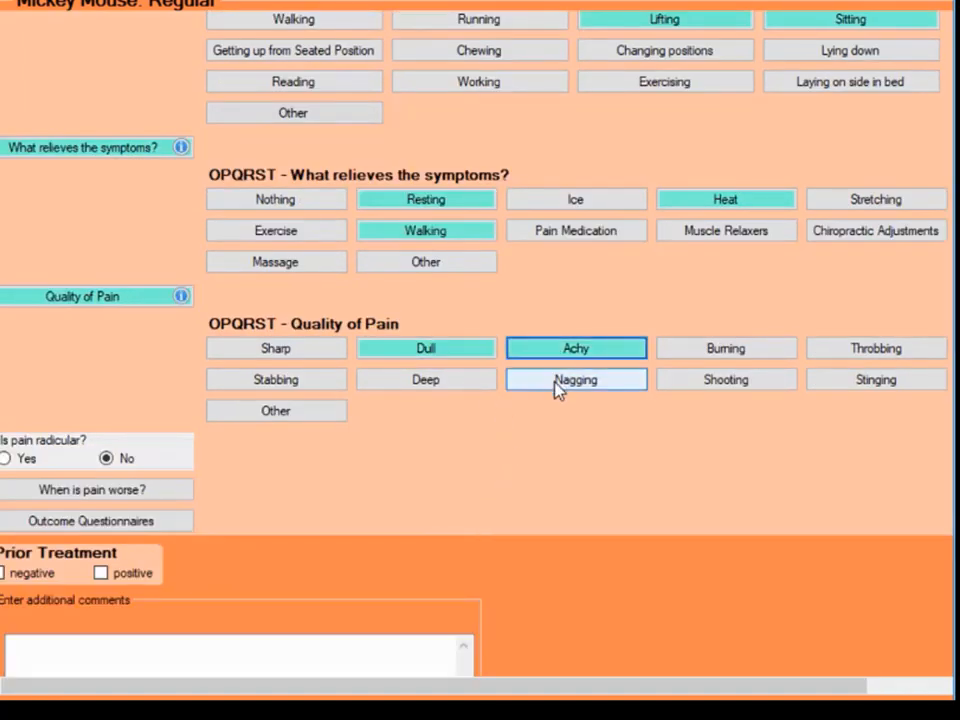
# - Add Nagging to the quality of the low back pain and mark the pain as radicular to the right buttock
pyautogui.click(557, 386)
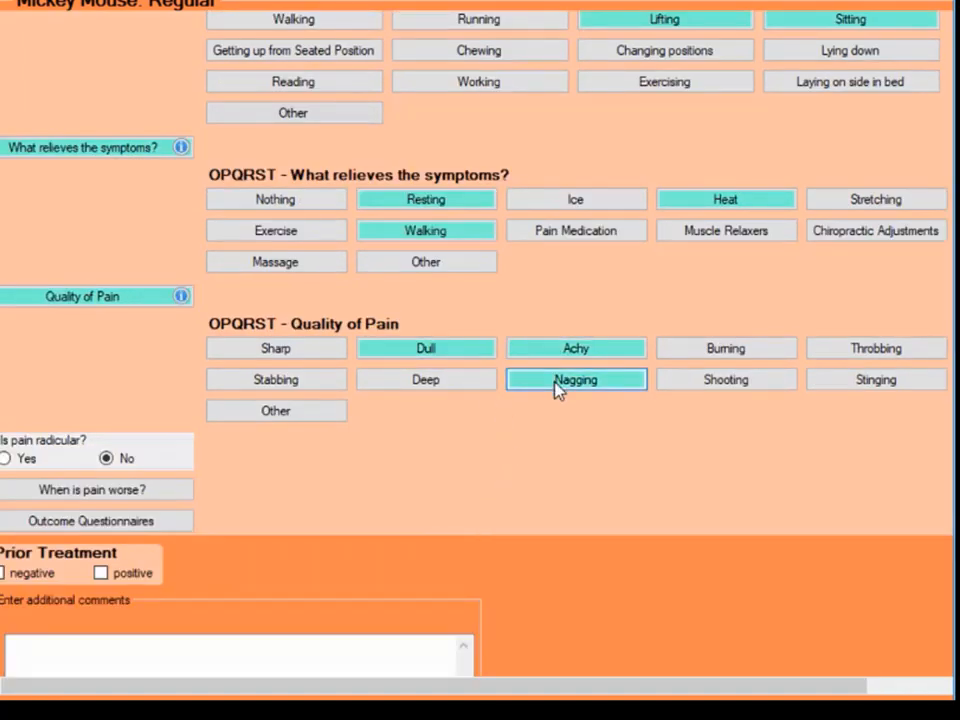
pyautogui.click(25, 460)
pyautogui.scroll(-6, 114, 574)
pyautogui.click(236, 470)
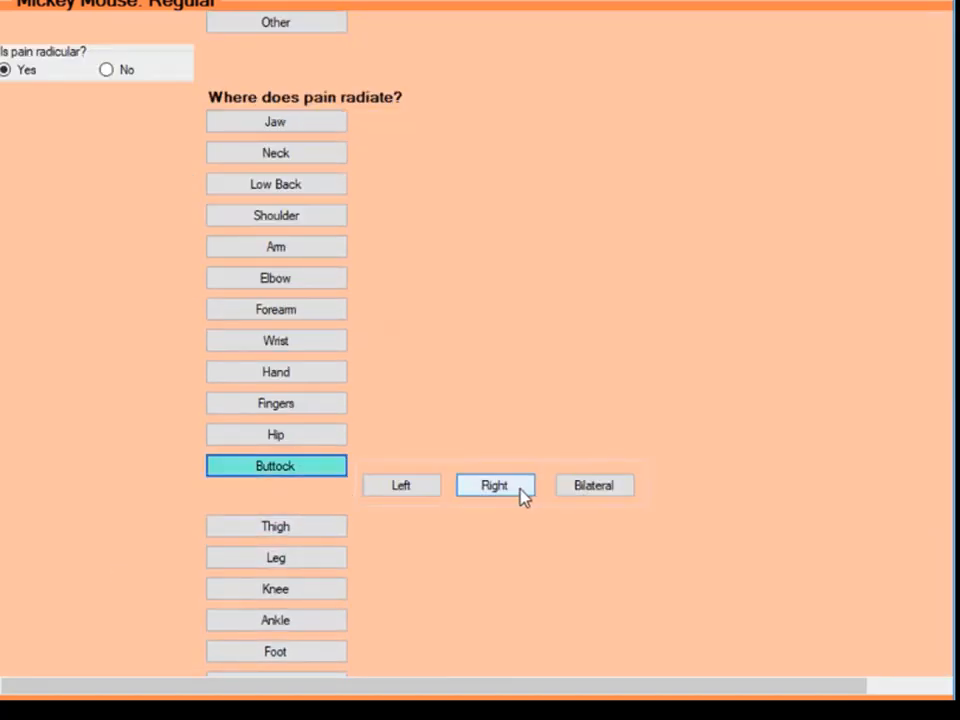
pyautogui.click(494, 485)
# - Record that the pain also radiates to the right posterolateral thigh
pyautogui.scroll(-3, 481, 557)
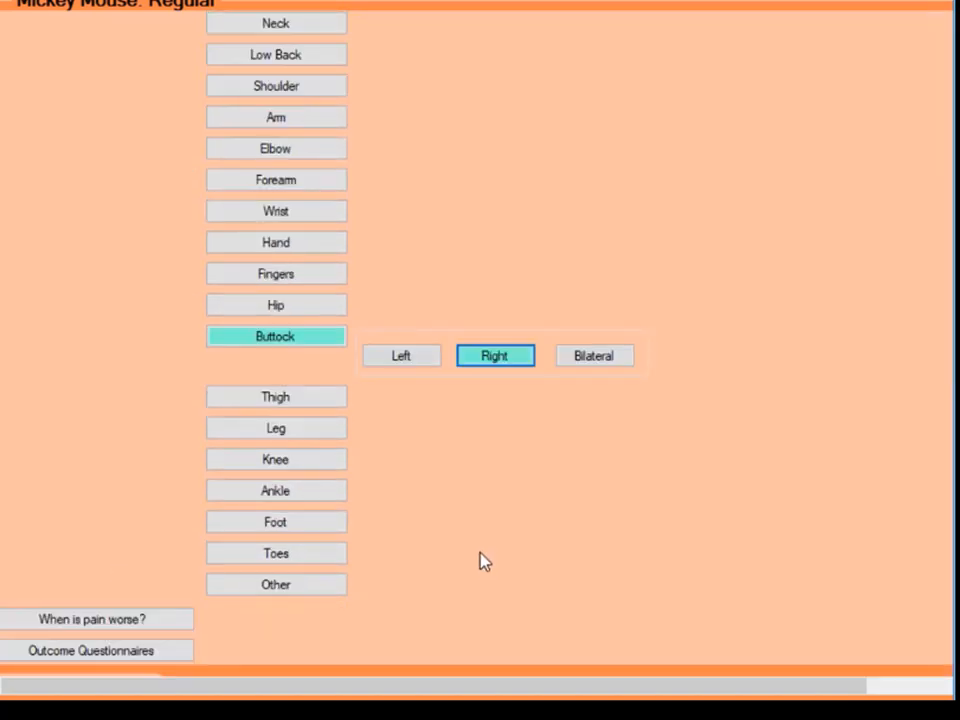
pyautogui.click(296, 402)
pyautogui.click(827, 518)
pyautogui.scroll(-6, 579, 587)
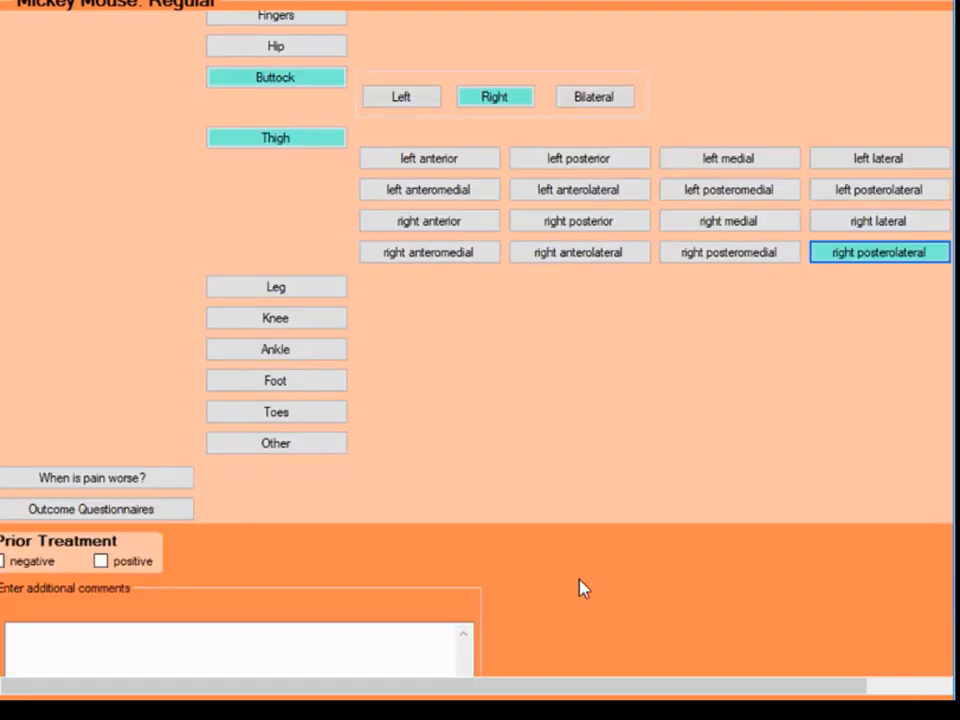
# - Record No difference for the time of day when the low back pain is worse
pyautogui.scroll(-2, 584, 588)
pyautogui.click(86, 415)
pyautogui.click(305, 466)
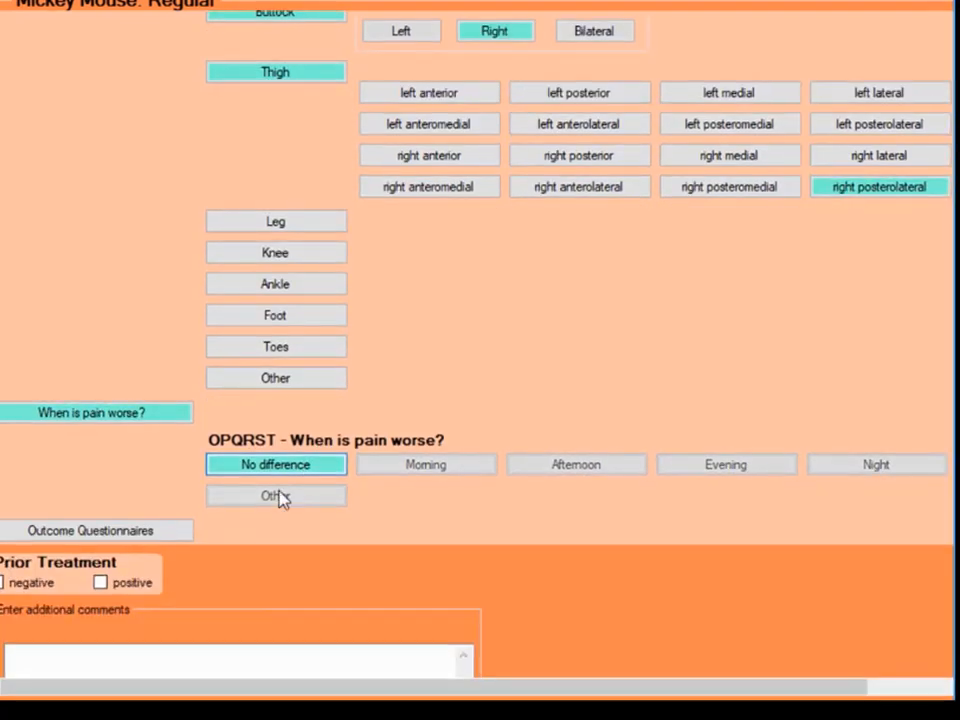
# - Enter a score of 45 for the Bournemouth Back Questionnaire among the outcome questionnaires
pyautogui.click(160, 532)
pyautogui.scroll(-8, 497, 531)
pyautogui.click(545, 240)
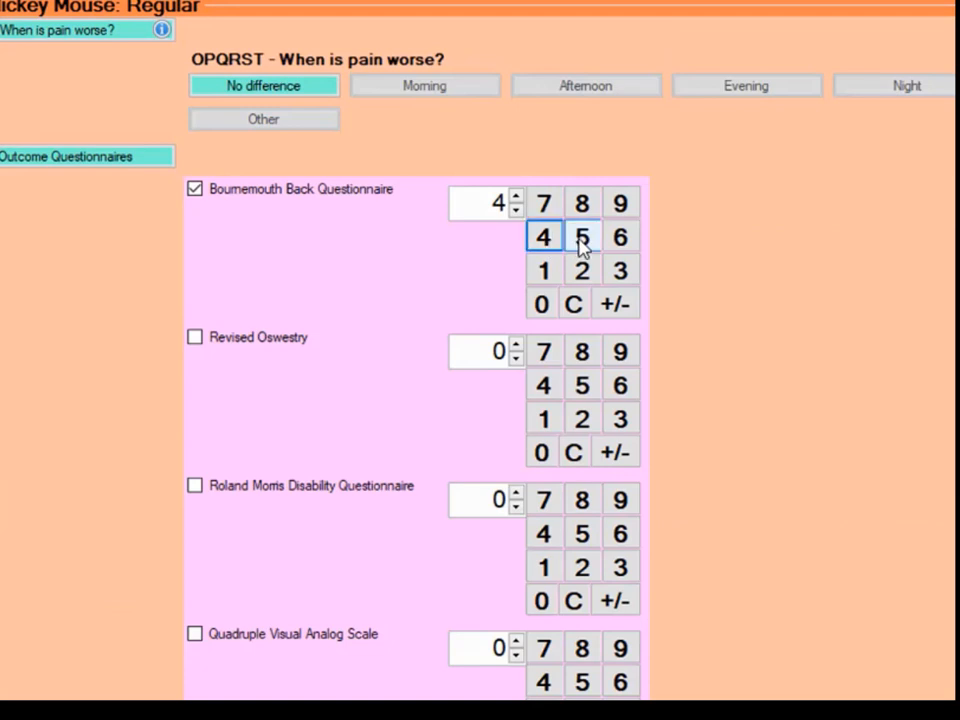
pyautogui.click(582, 245)
# - Mark prior treatment as positive, with Pain medication and Physical Therapy as the treatments received
pyautogui.scroll(-10, 364, 452)
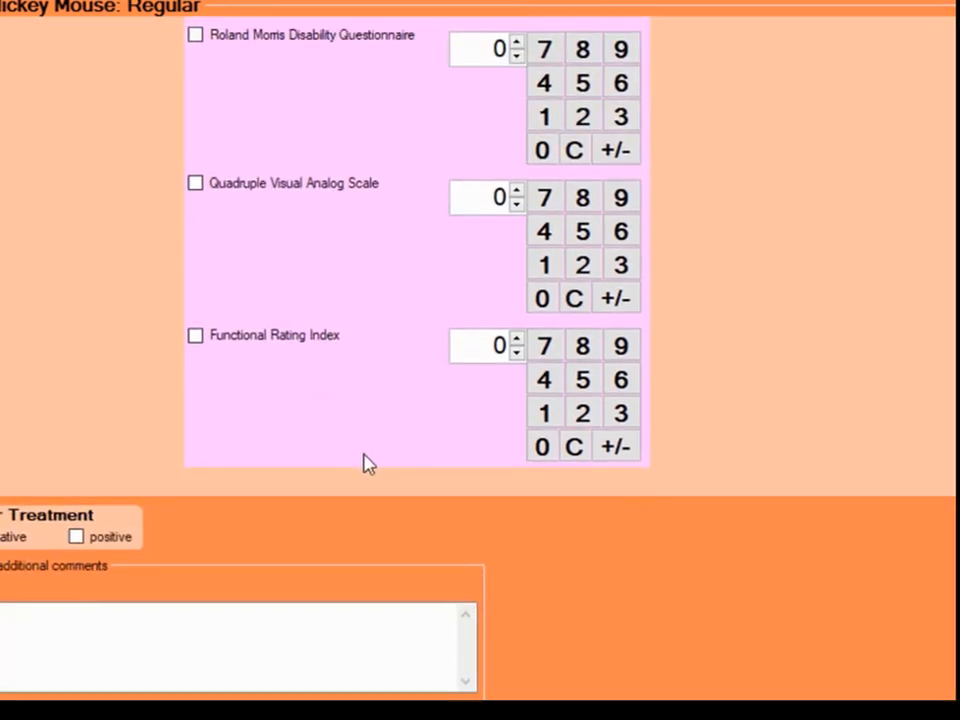
pyautogui.click(98, 541)
pyautogui.click(189, 600)
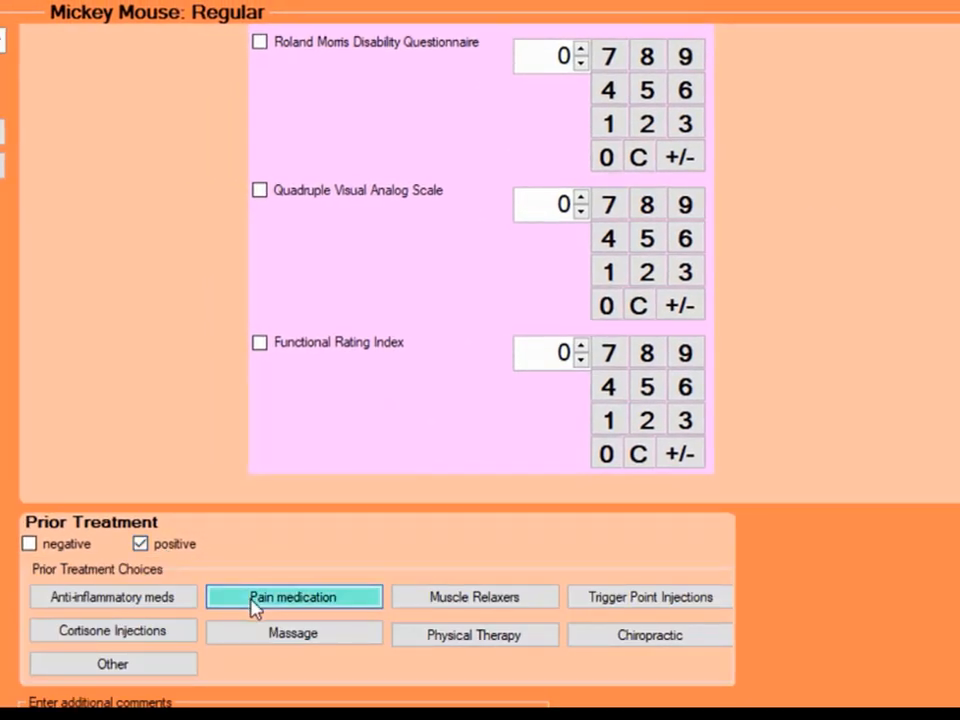
pyautogui.click(463, 641)
pyautogui.scroll(-3, 429, 681)
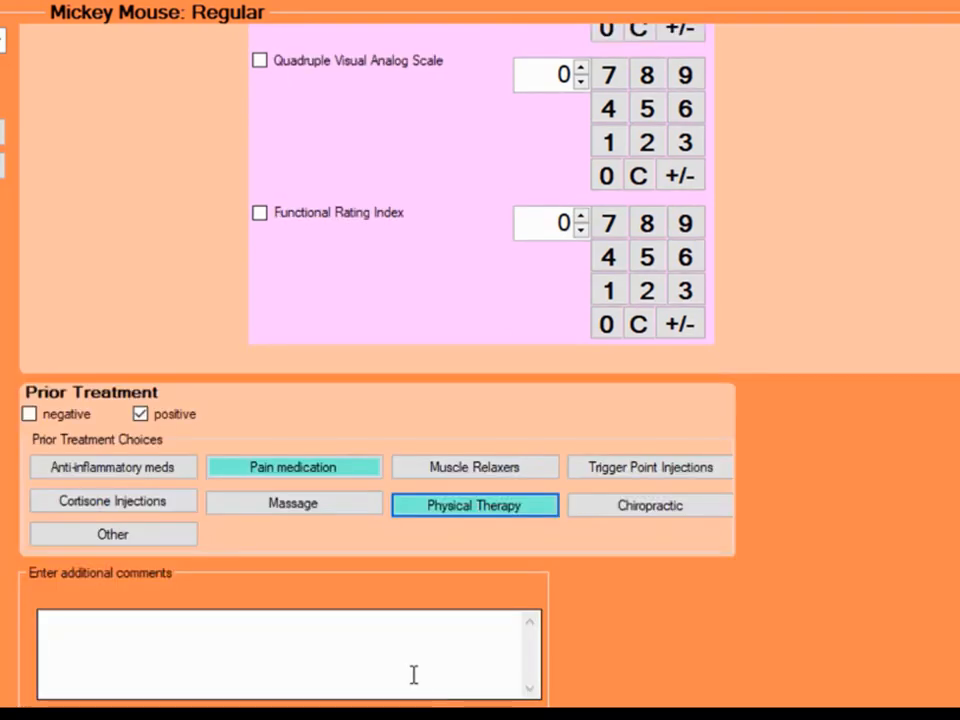
pyautogui.click(289, 652)
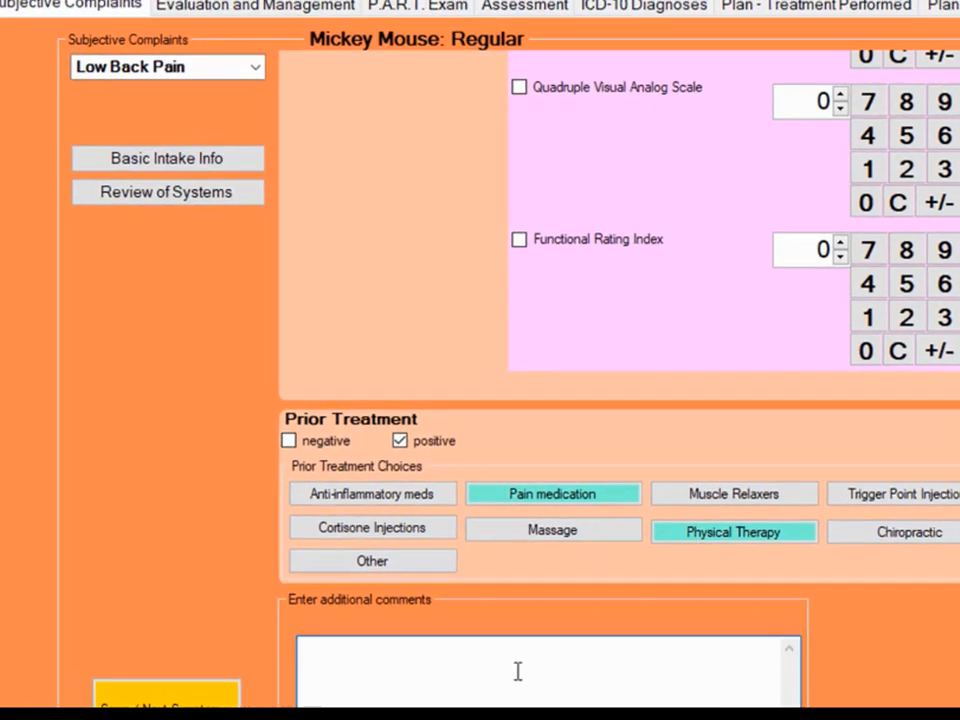
# - Open the basic intake information and set both Surgical History and Trauma History to negative
pyautogui.click(180, 166)
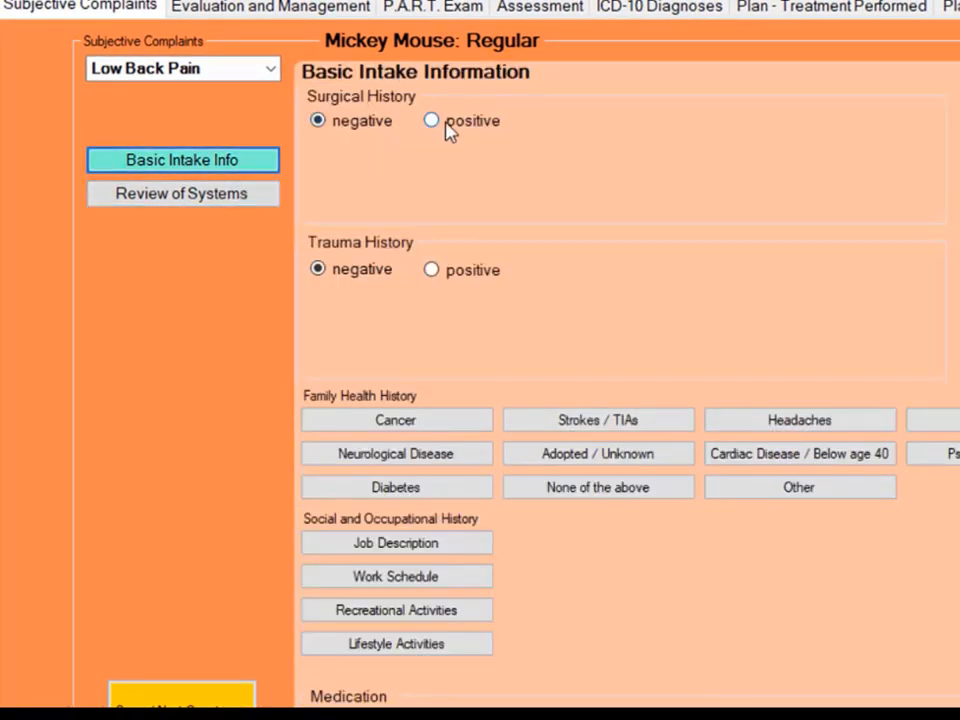
pyautogui.click(445, 127)
pyautogui.click(345, 128)
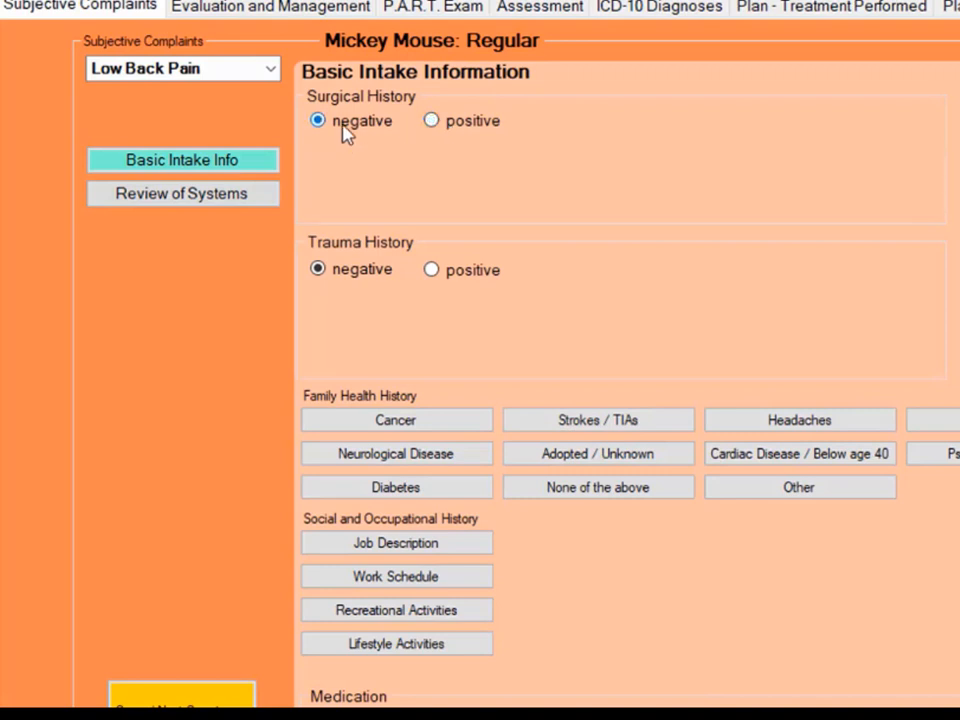
pyautogui.click(425, 271)
pyautogui.click(352, 272)
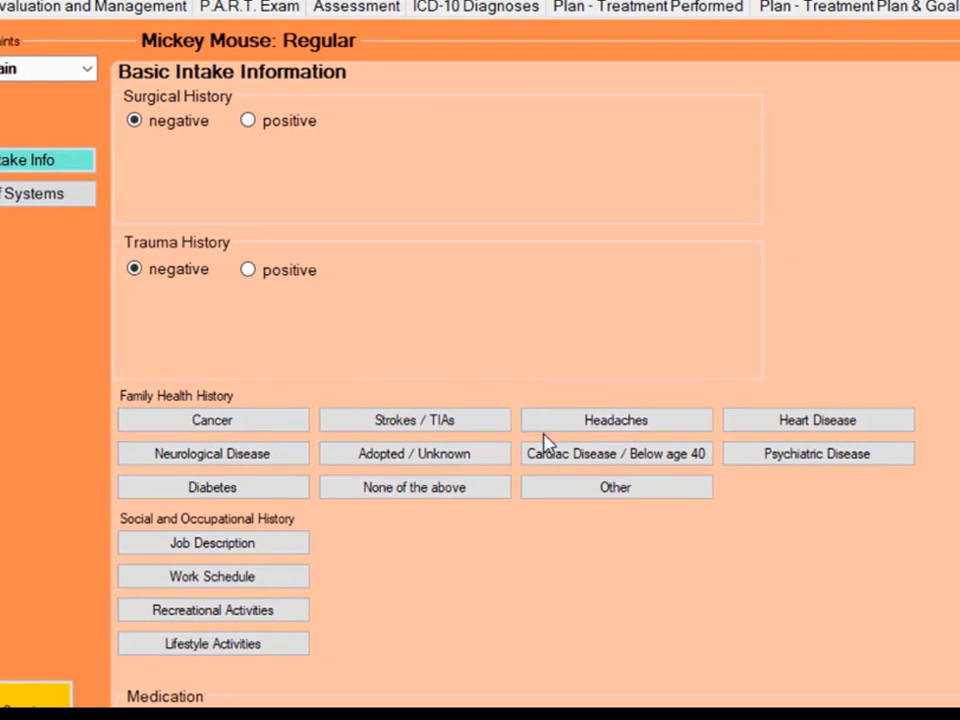
# - Record Heart Disease in the family health history and enter "dfgdg" as the job description
pyautogui.click(752, 420)
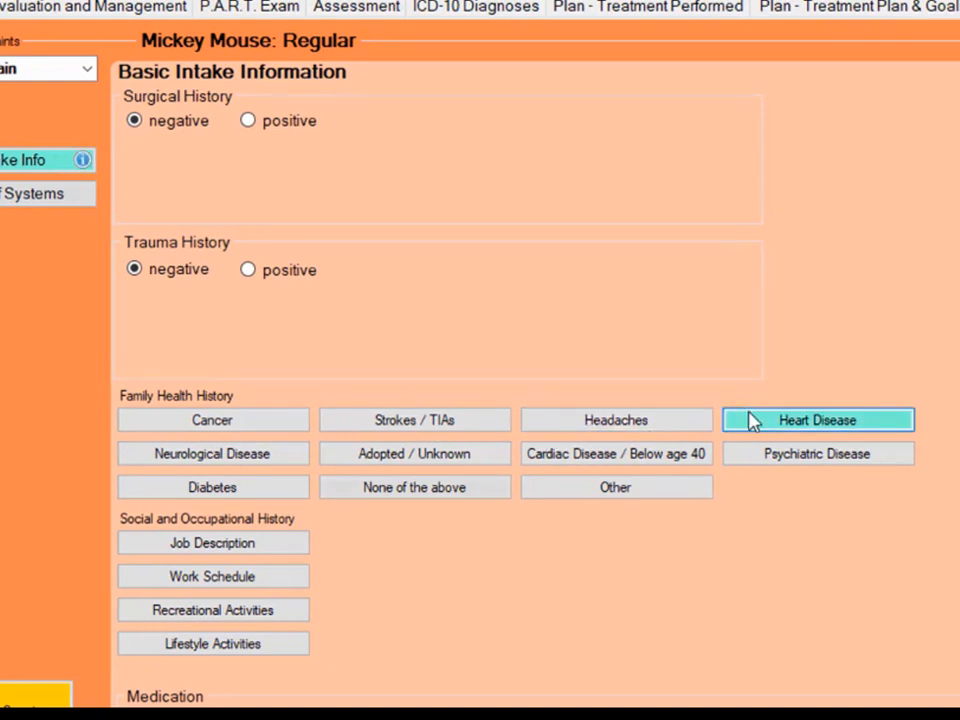
pyautogui.click(302, 545)
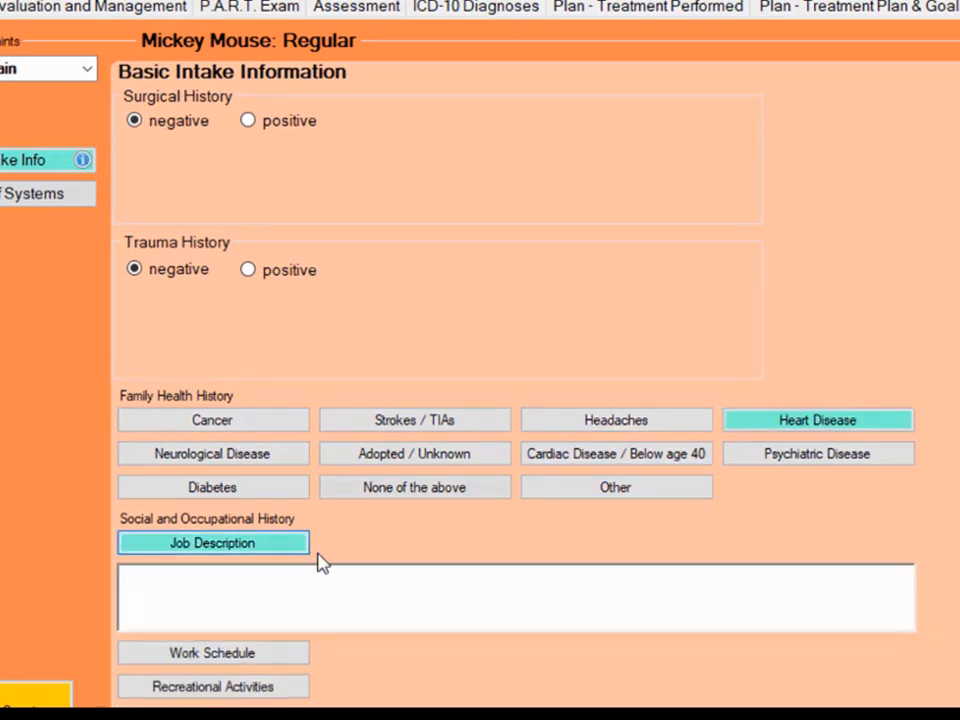
pyautogui.click(314, 590)
pyautogui.write('dfgd')
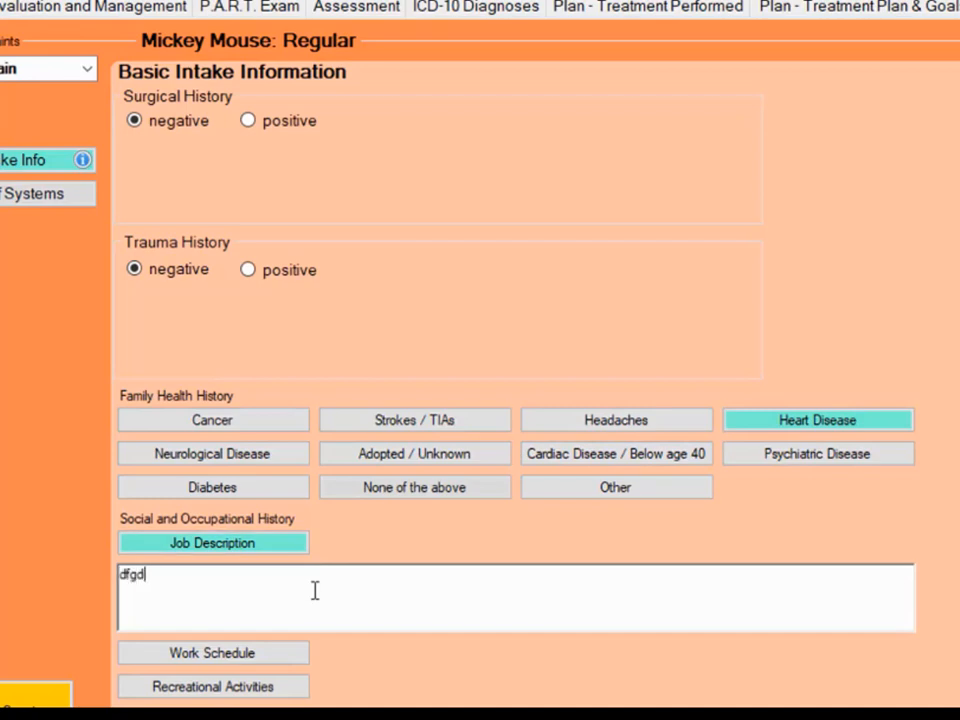
pyautogui.write('g')
# - Enter "dfgf" as the work schedule in the social and occupational history
pyautogui.click(253, 656)
pyautogui.scroll(-3, 236, 431)
pyautogui.click(236, 427)
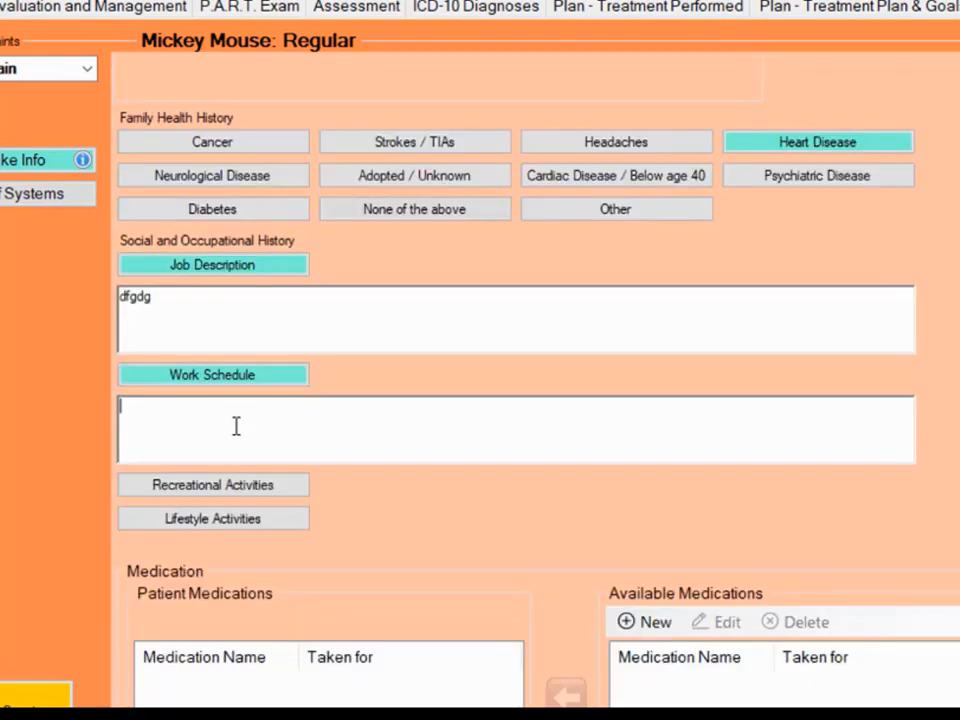
pyautogui.write('dfgf')
# - Enter "dfgf" for both Recreational Activities and Lifestyle Activities
pyautogui.click(231, 484)
pyautogui.click(232, 539)
pyautogui.write('df')
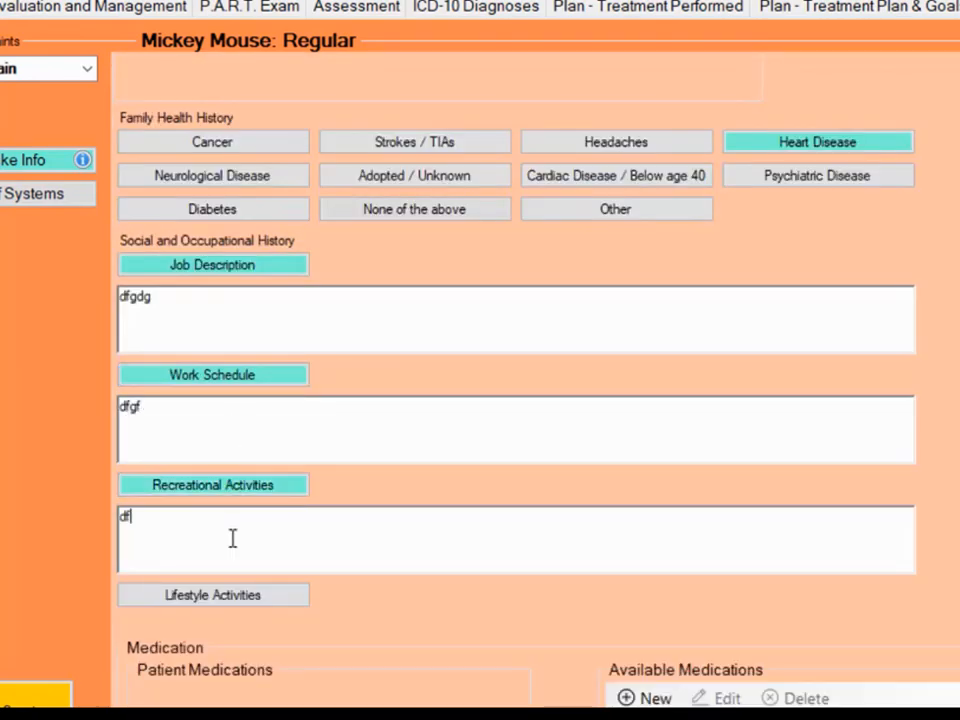
pyautogui.click(265, 596)
pyautogui.click(251, 636)
pyautogui.write('dfgf')
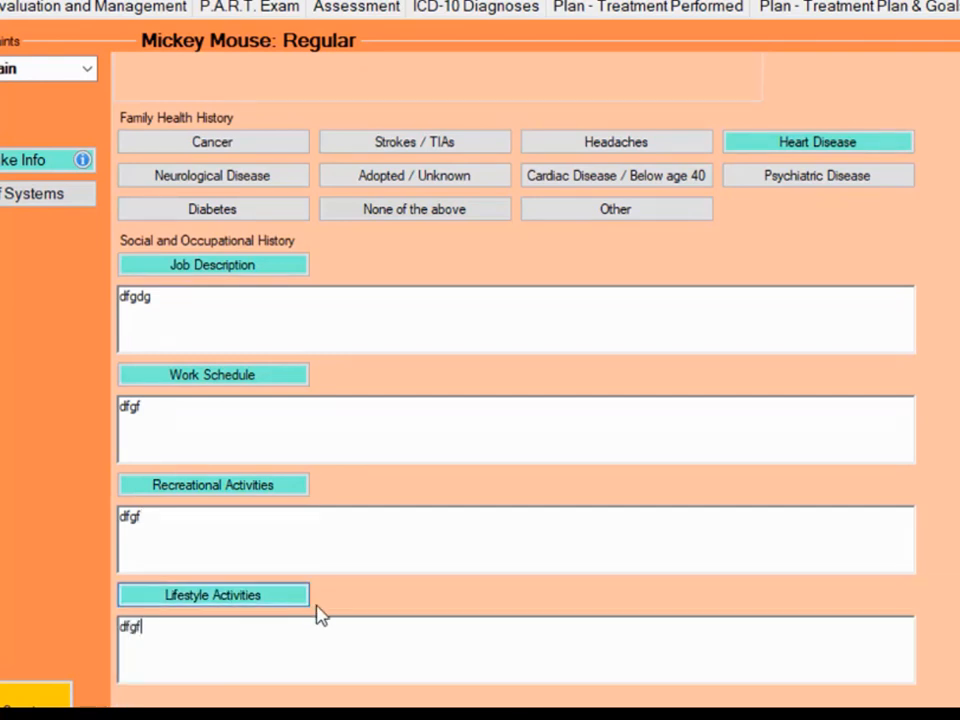
# - Create the medication Ibuprofen, taken for "pain and inflammation", and assign it to the patient's medications
pyautogui.scroll(-3, 320, 613)
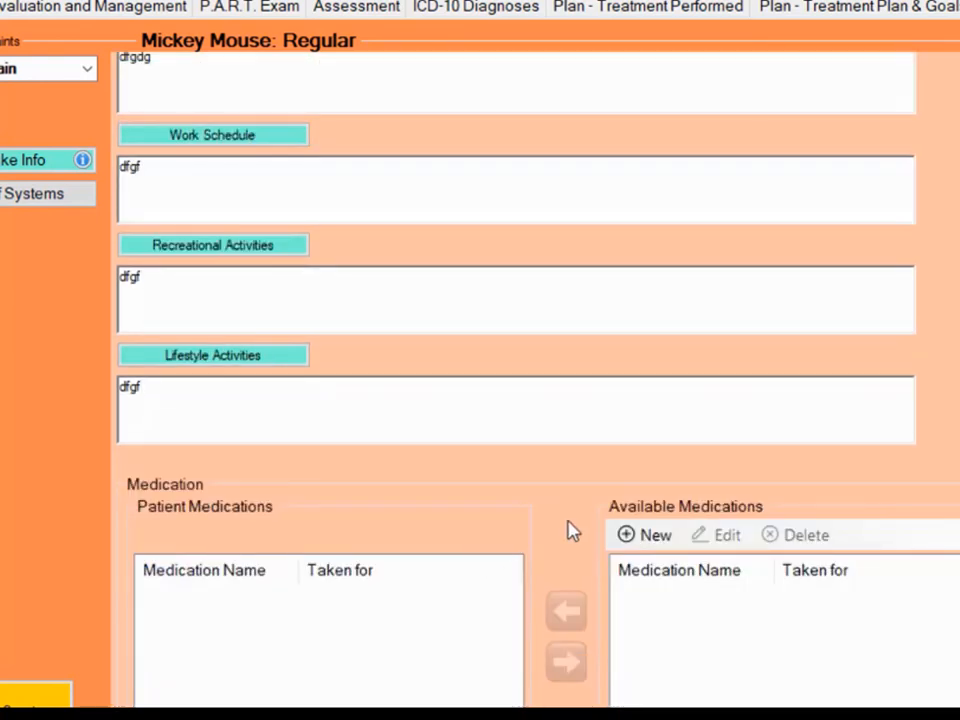
pyautogui.click(635, 532)
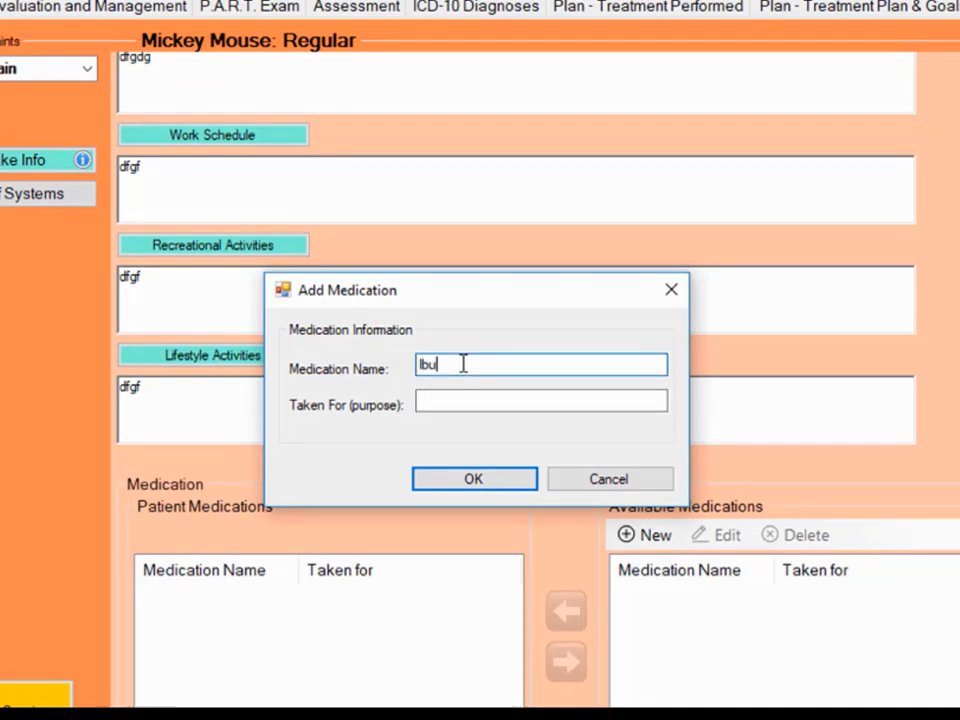
pyautogui.write('Ibuprofen')
pyautogui.press('Tab')
pyautogui.write('pai')
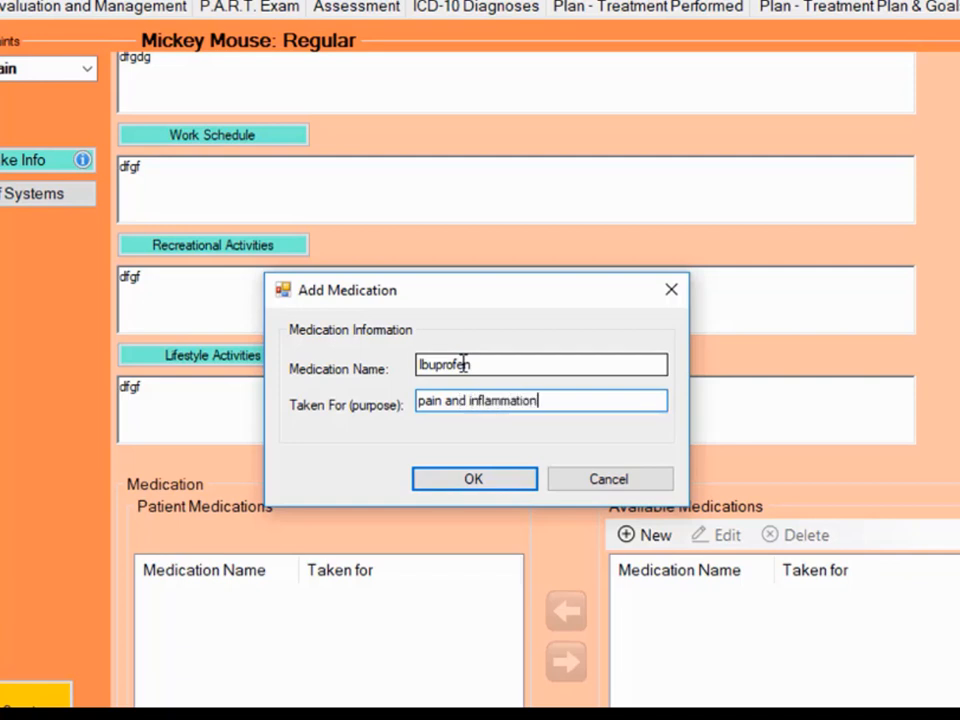
pyautogui.click(492, 480)
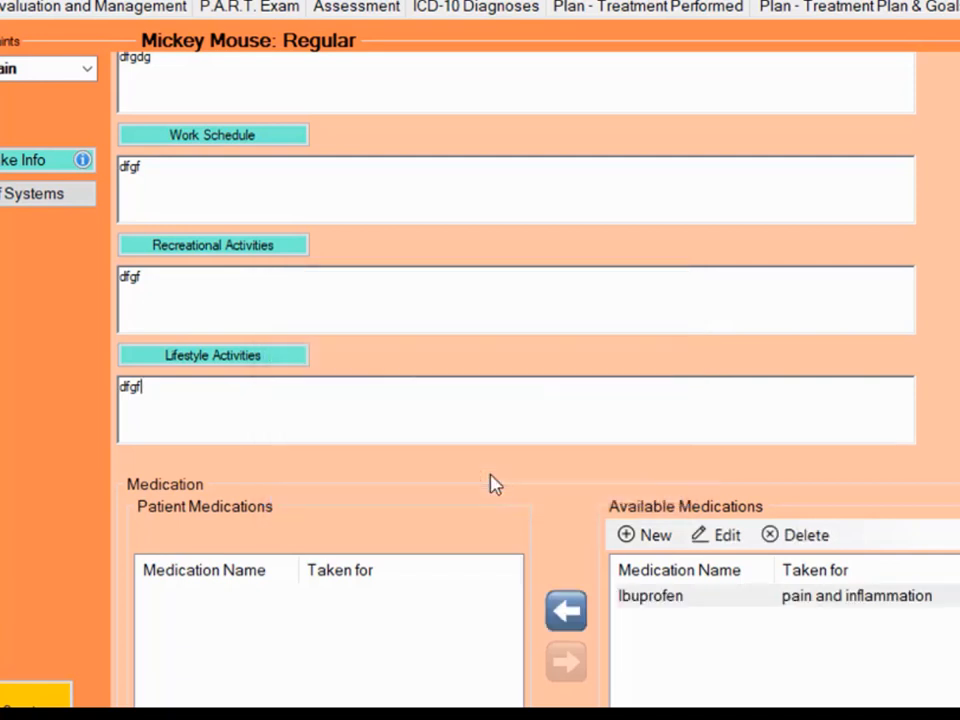
pyautogui.click(566, 611)
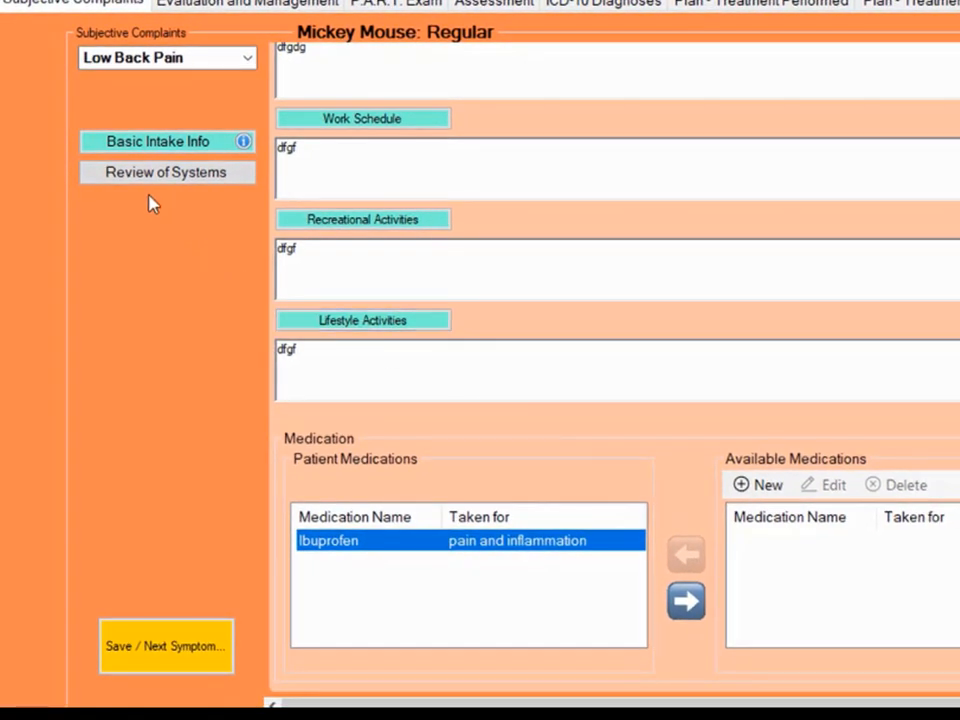
# - In the review of systems, mark Endocrinology positive for Diabetes and Dermatology positive for Significant rashes
pyautogui.click(147, 178)
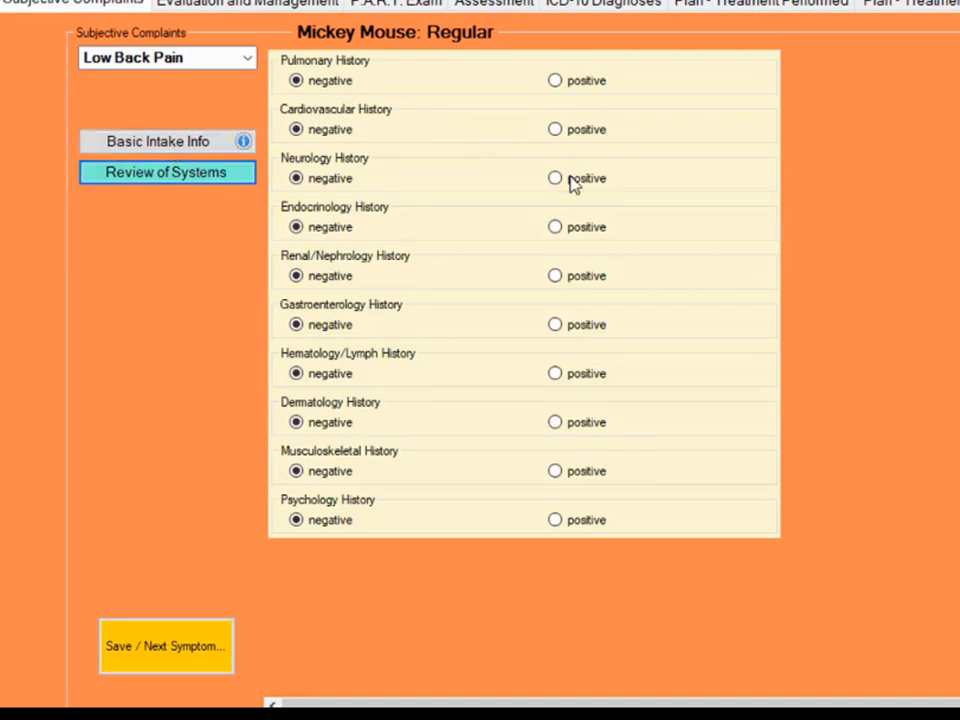
pyautogui.click(556, 227)
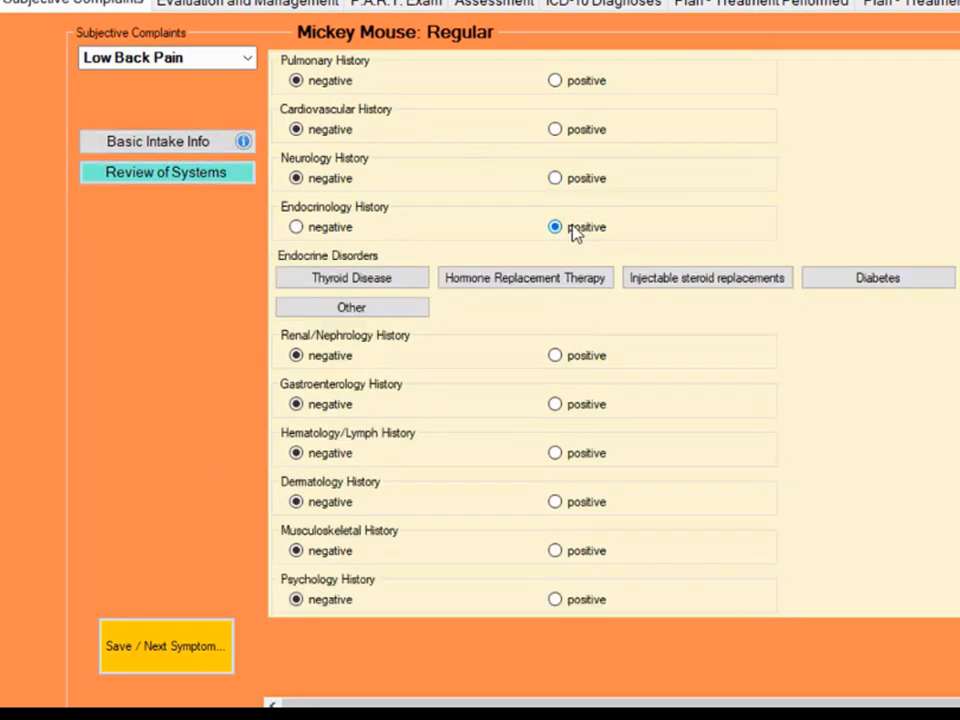
pyautogui.click(830, 282)
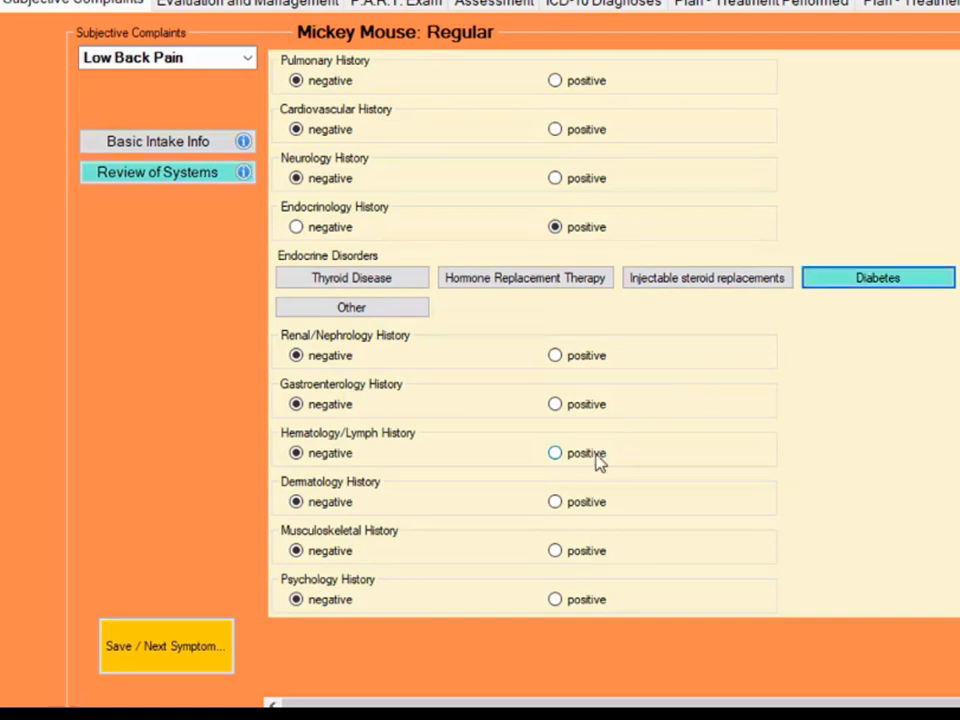
pyautogui.click(556, 502)
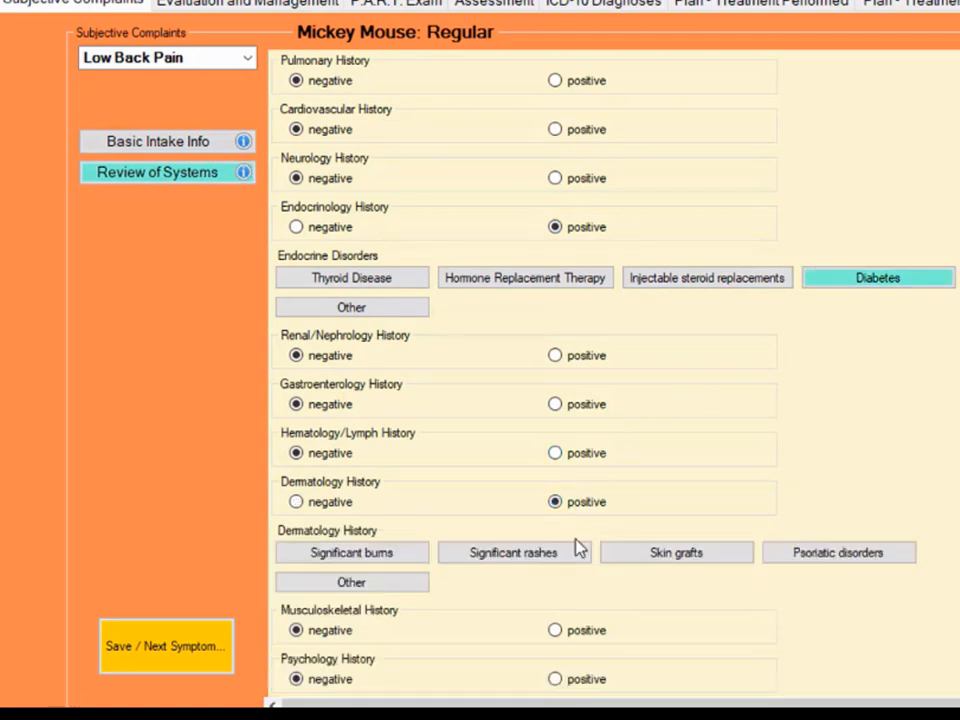
pyautogui.click(572, 551)
# - Look over the rest of the review of systems and open the visit's Assessment section
pyautogui.scroll(-3, 707, 525)
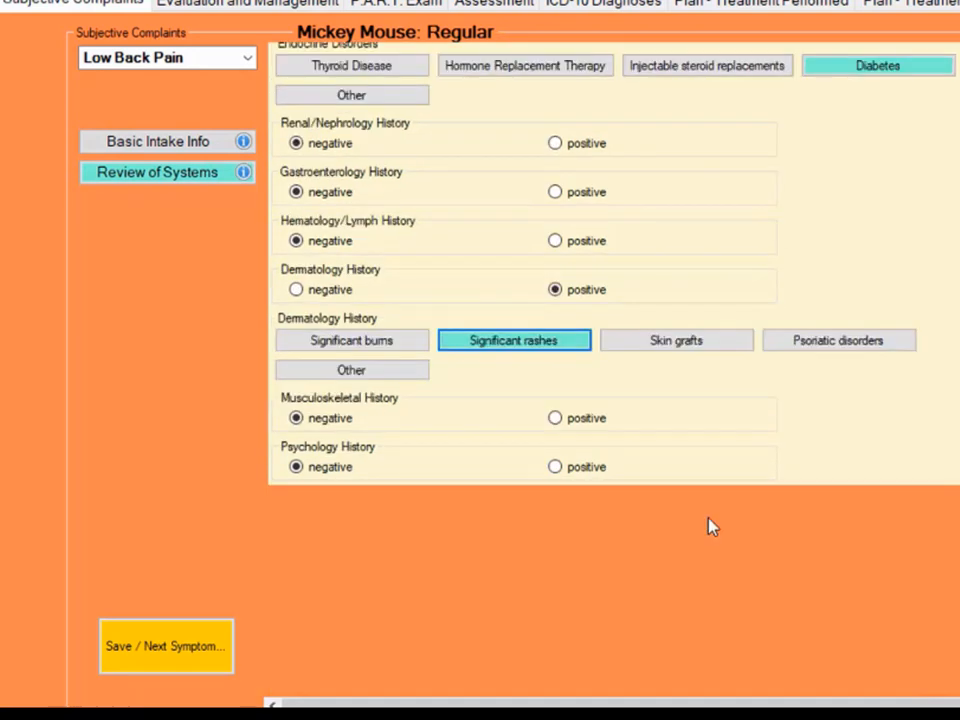
pyautogui.scroll(3, 712, 527)
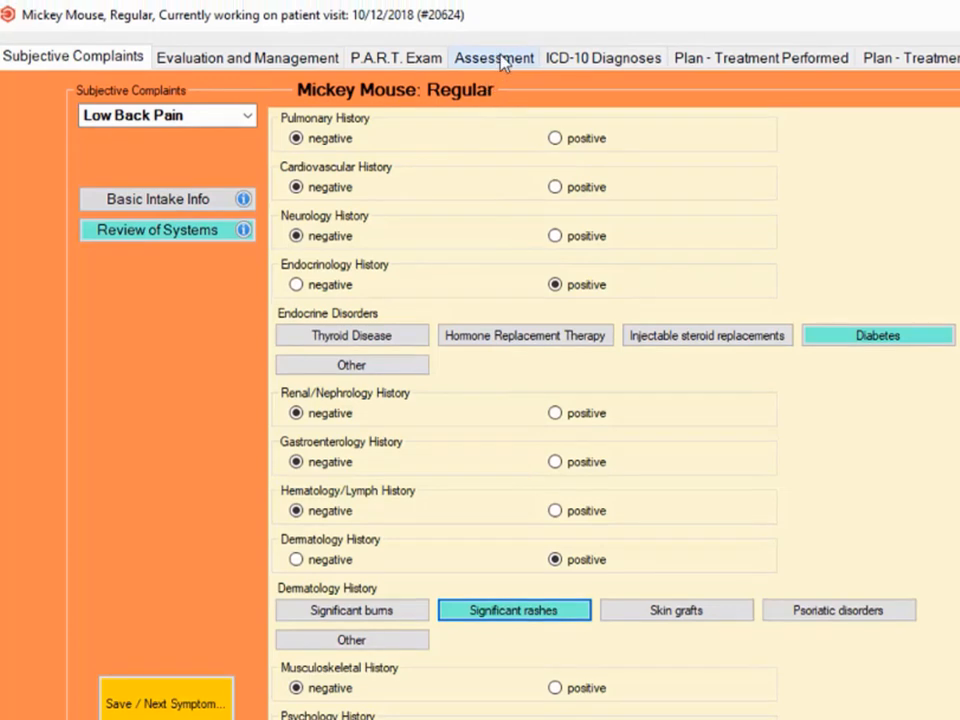
pyautogui.click(503, 62)
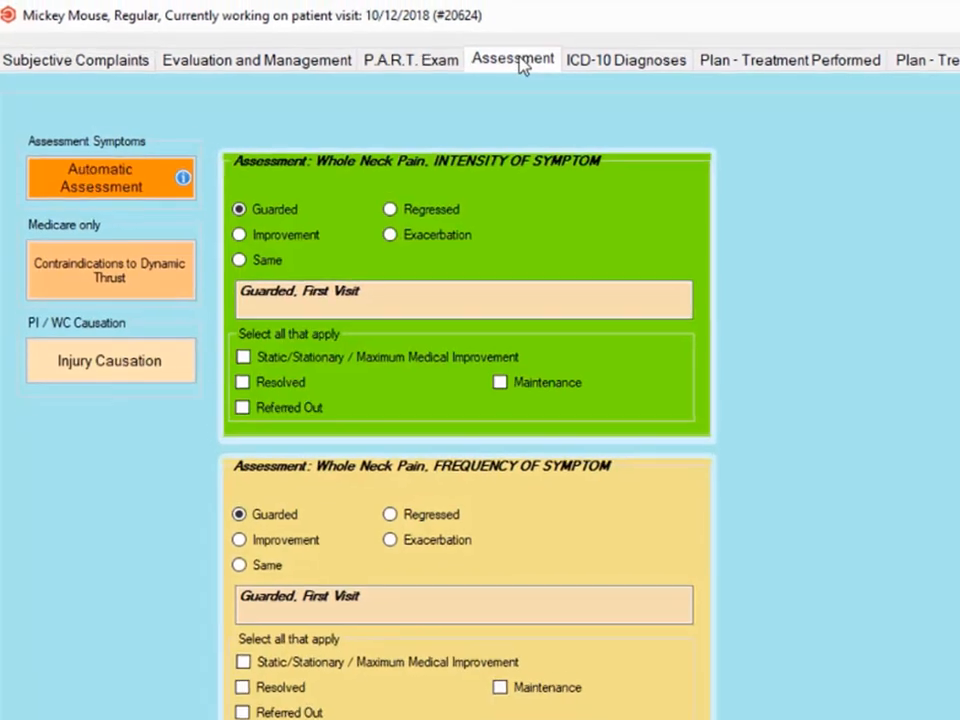